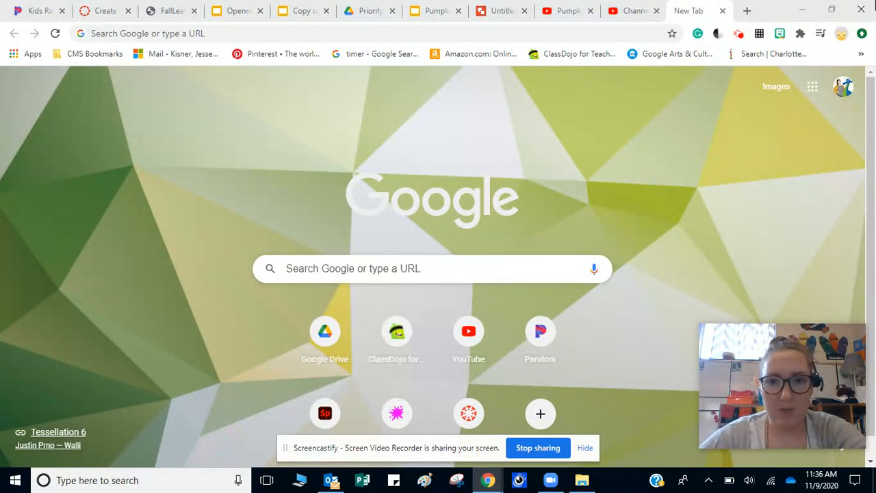
Open Google Drive in a new browser tab.
{"action": "left_click", "coordinate": [747, 10]}
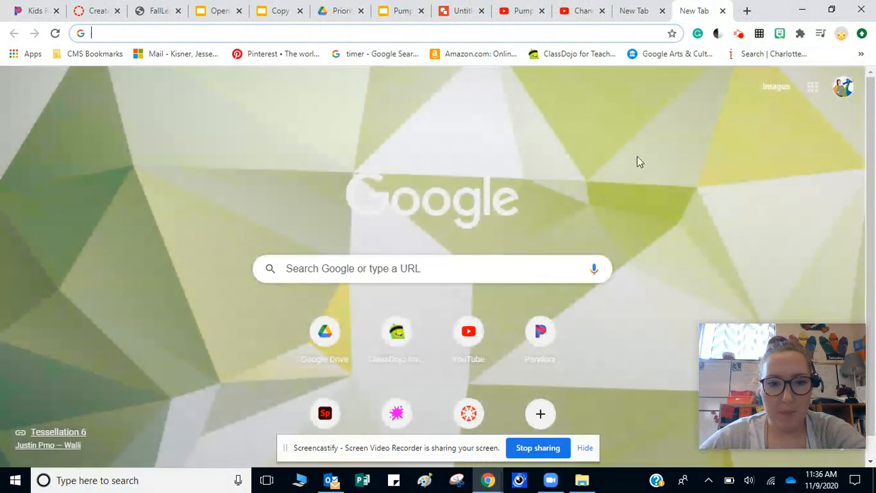
{"action": "left_click", "coordinate": [813, 88]}
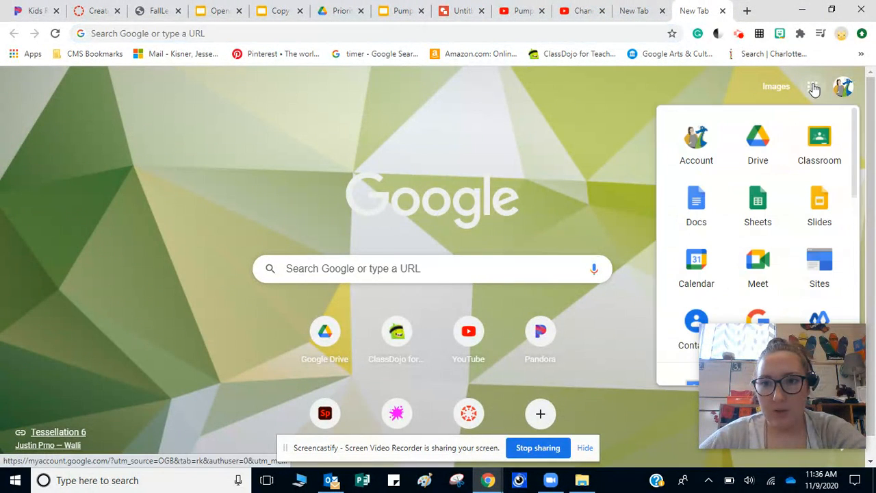
{"action": "left_click", "coordinate": [756, 152]}
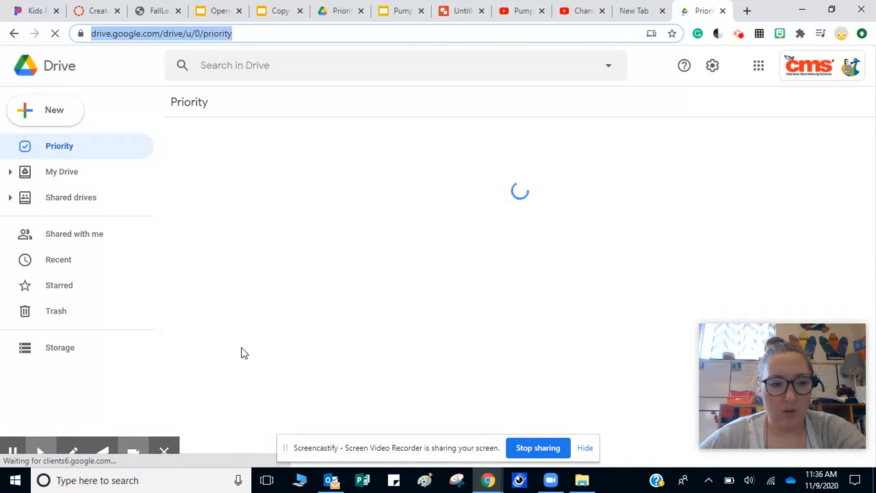
{"action": "mouse_move", "coordinate": [41, 450]}
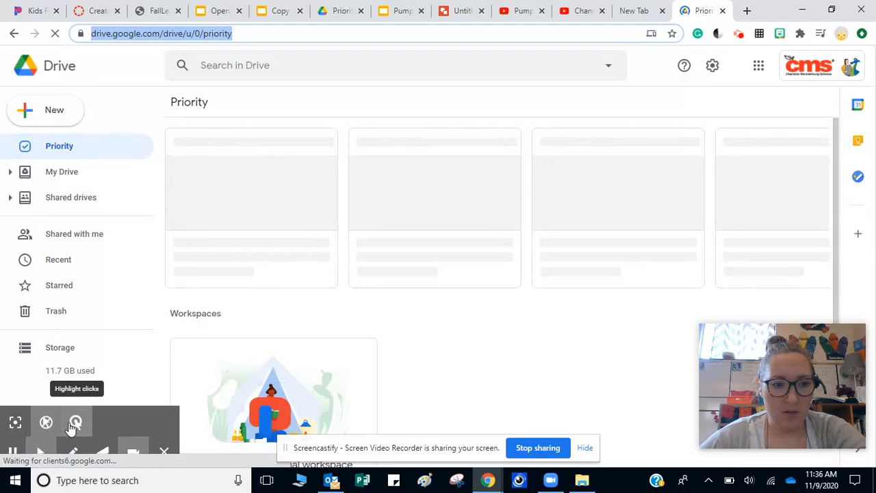
{"action": "left_click", "coordinate": [15, 422]}
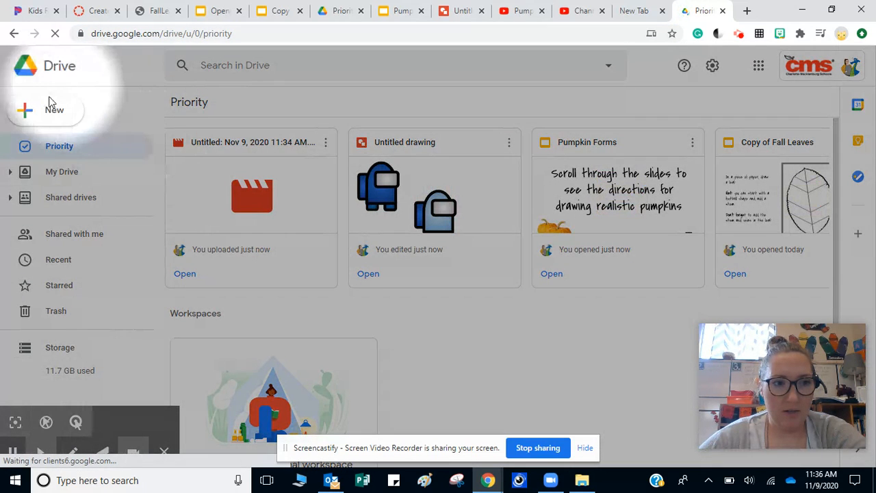
Create a new blank Google Drawings file from Drive.
{"action": "left_click", "coordinate": [28, 110]}
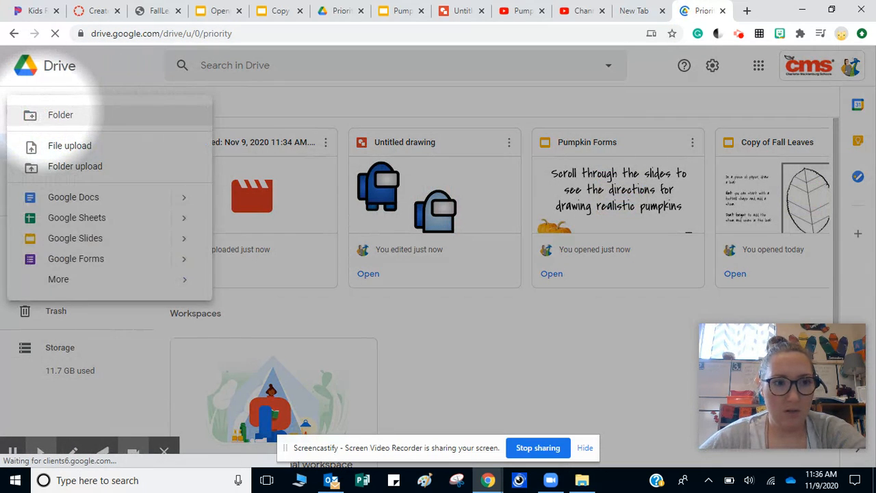
{"action": "left_click", "coordinate": [66, 280]}
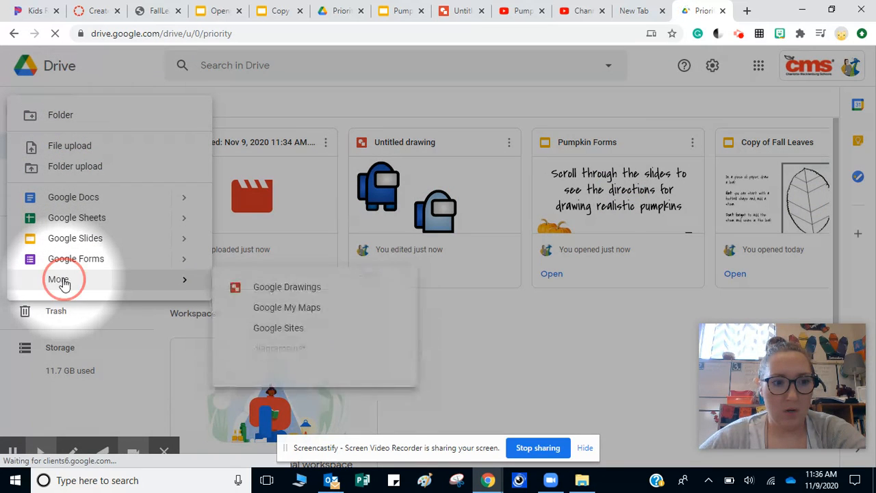
{"action": "left_click", "coordinate": [287, 290]}
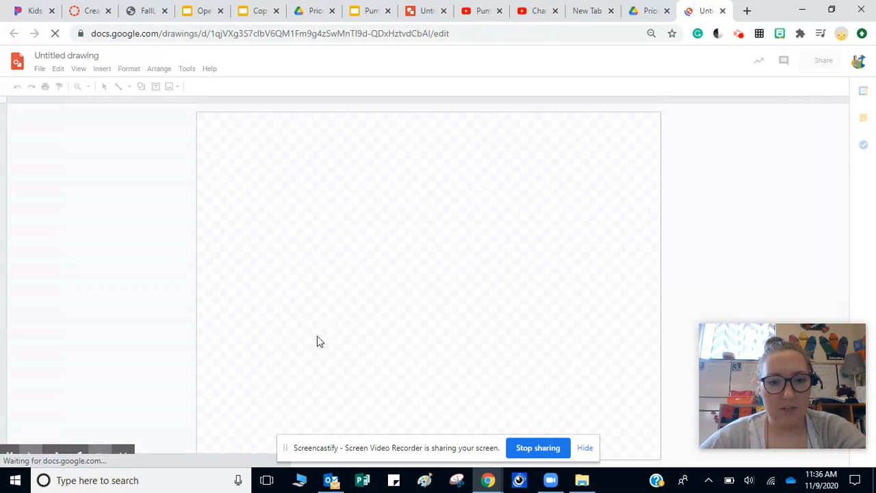
{"action": "mouse_move", "coordinate": [33, 455]}
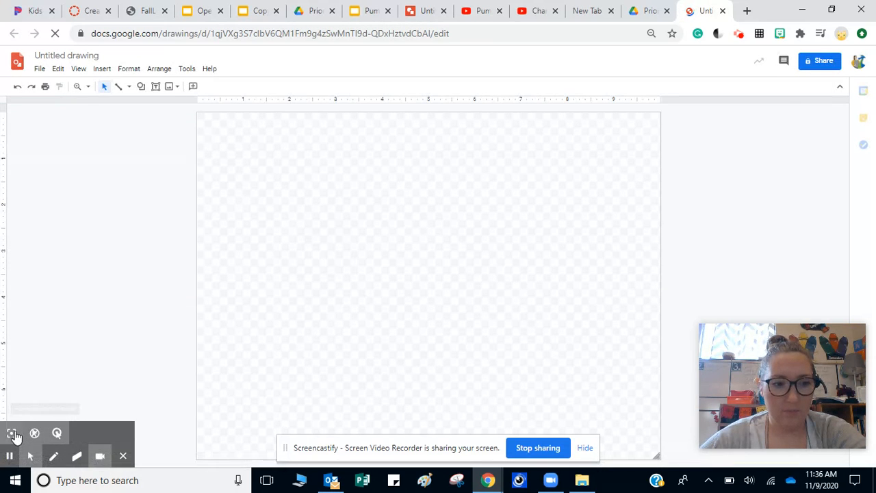
{"action": "left_click", "coordinate": [34, 432]}
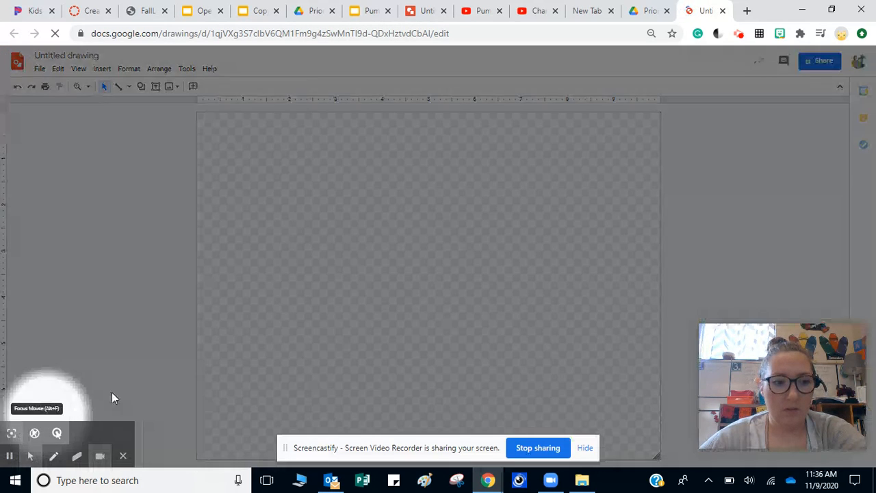
Rename the untitled drawing with the teacher's last name followed by "- Among Us".
{"action": "left_click", "coordinate": [74, 57]}
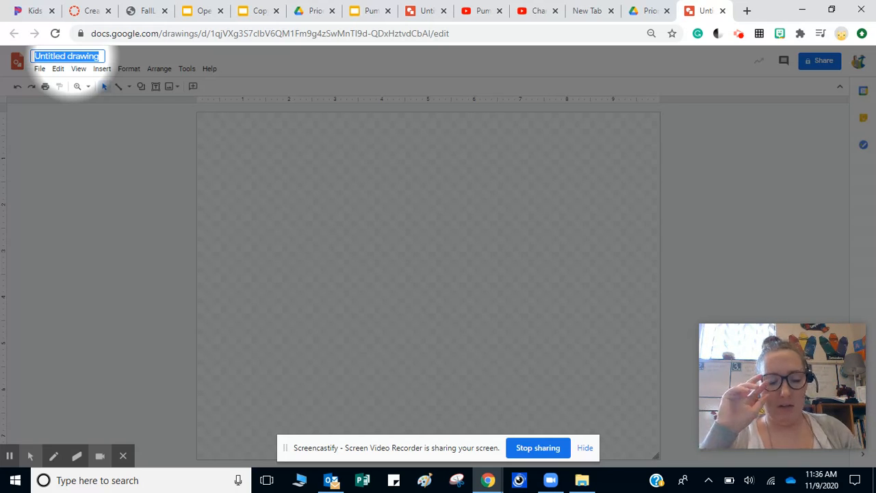
{"action": "type", "text": "A"}
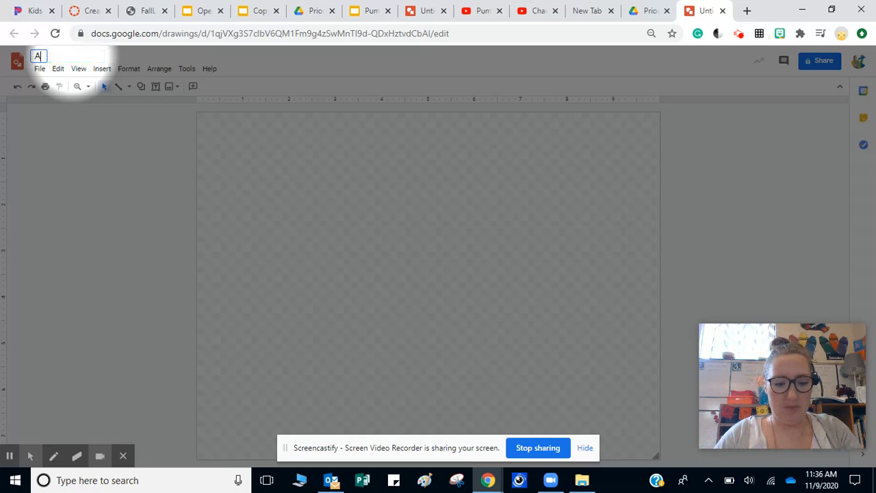
{"action": "type", "text": "rmstrong"}
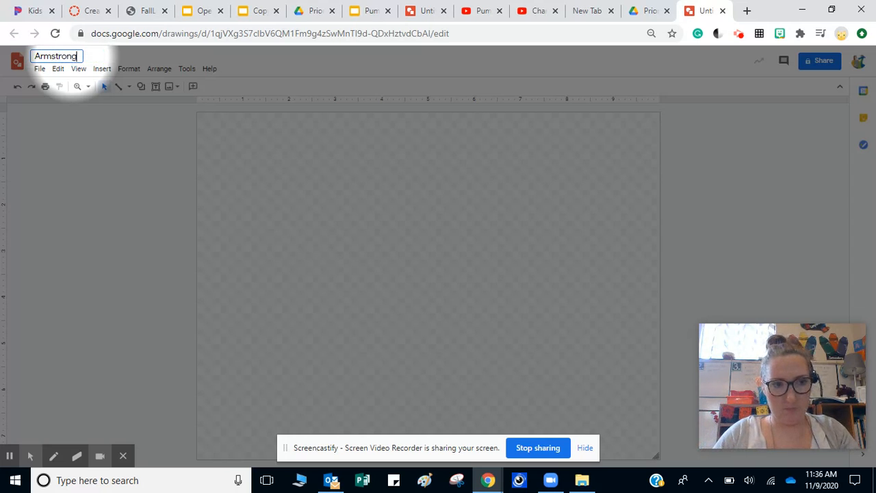
{"action": "type", "text": "- Among Us"}
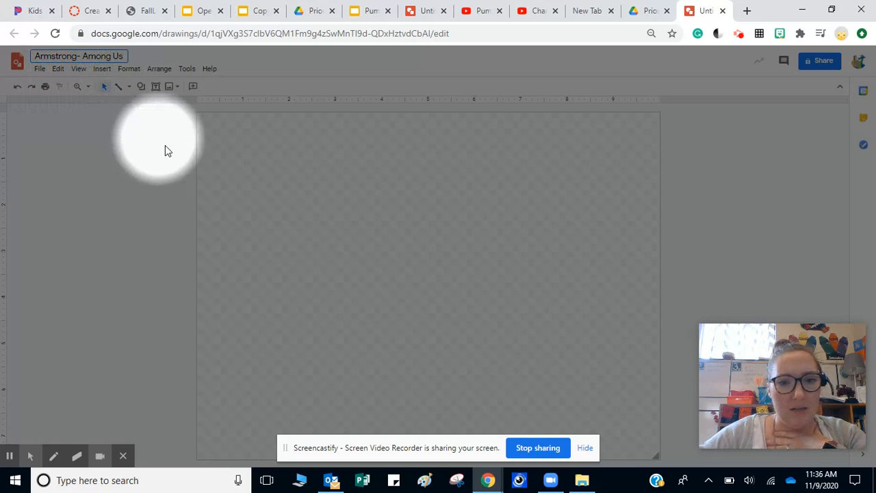
{"action": "left_click", "coordinate": [111, 103]}
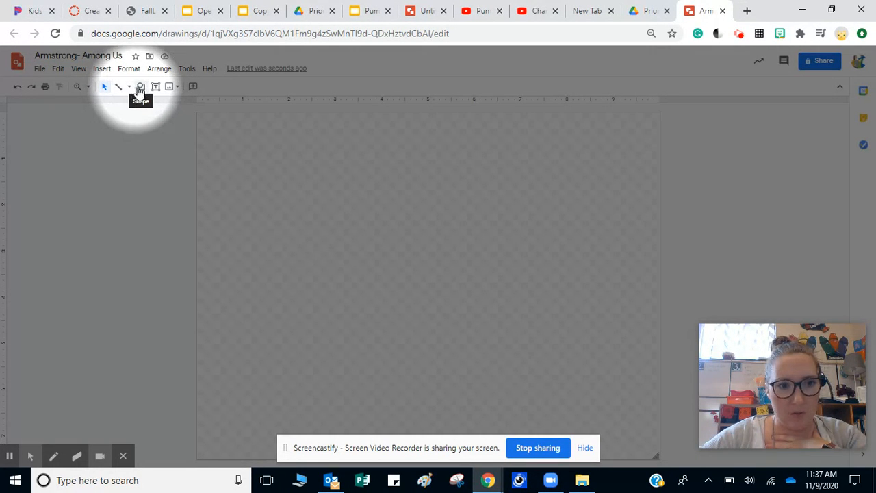
Insert a Flowchart: Delay shape about 4.4 in wide and 2.7 in tall near the middle of the canvas.
{"action": "left_click", "coordinate": [143, 89]}
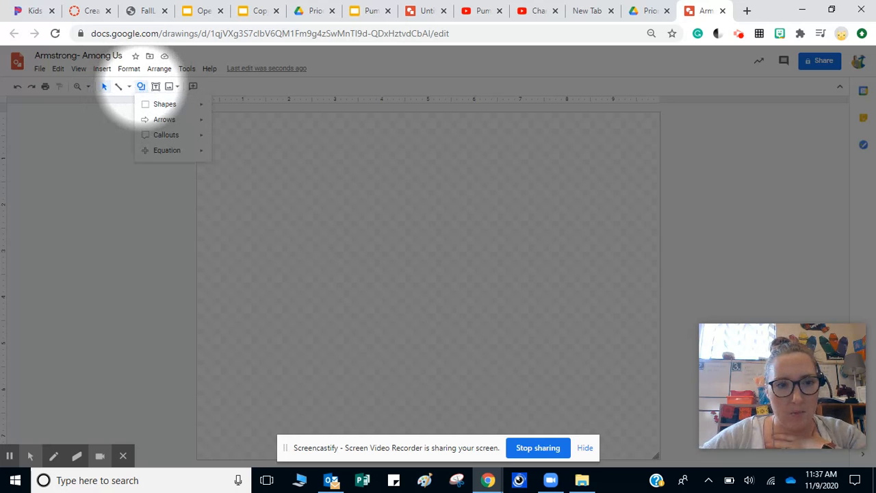
{"action": "mouse_move", "coordinate": [147, 107]}
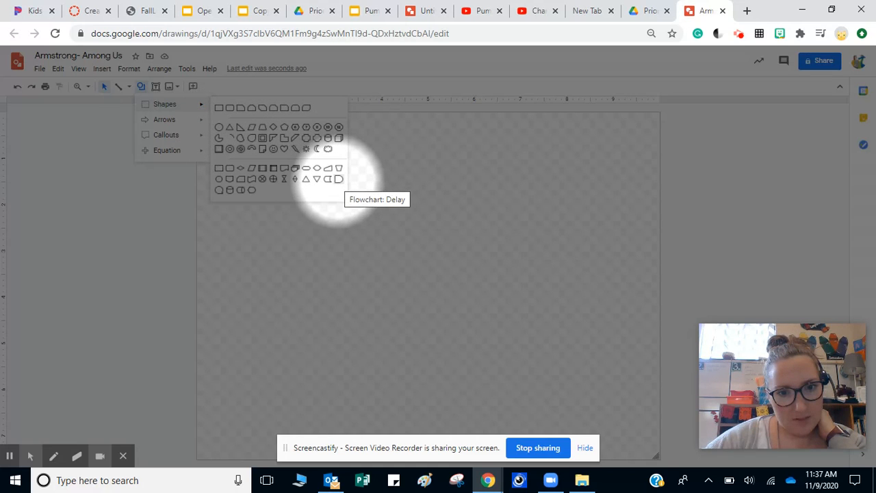
{"action": "left_click", "coordinate": [338, 178]}
{"action": "left_click_drag", "start_coordinate": [317, 178], "coordinate": [521, 305]}
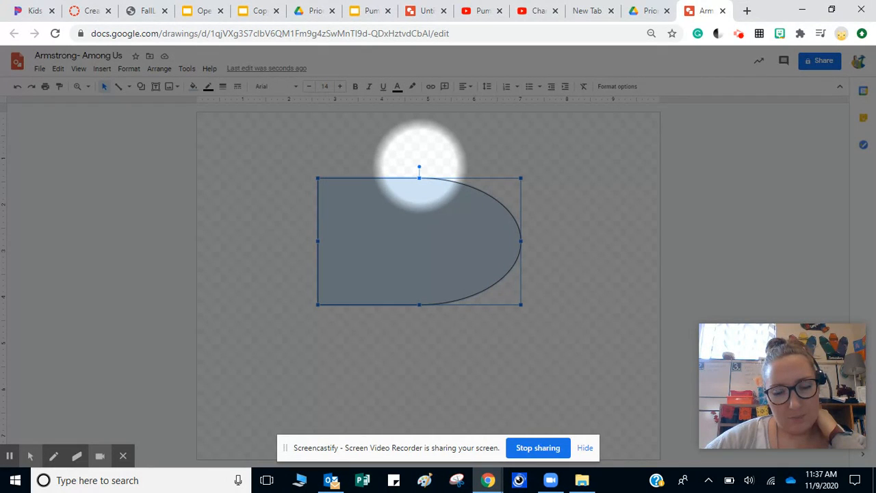
Rotate the shape 90° counterclockwise so its rounded end points up, and lower its top to a height of about 3.6 in.
{"action": "left_click_drag", "start_coordinate": [419, 168], "coordinate": [317, 244]}
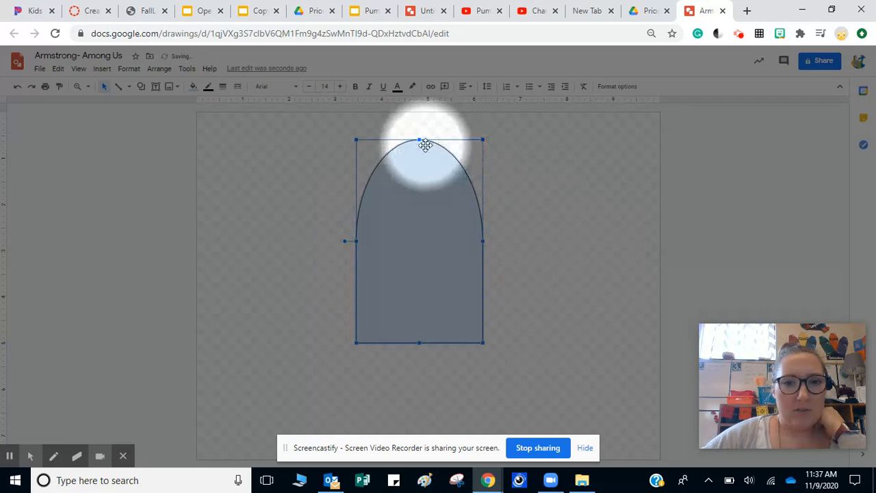
{"action": "left_click_drag", "start_coordinate": [420, 140], "coordinate": [419, 178]}
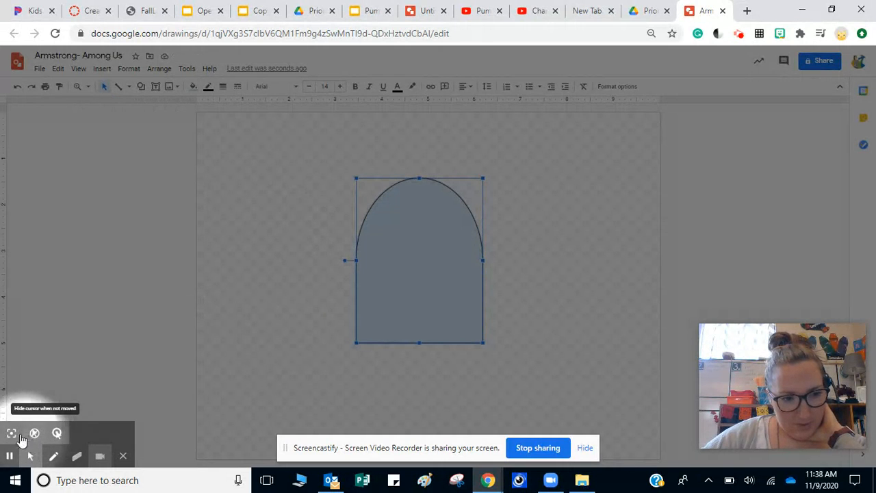
{"action": "left_click", "coordinate": [15, 435]}
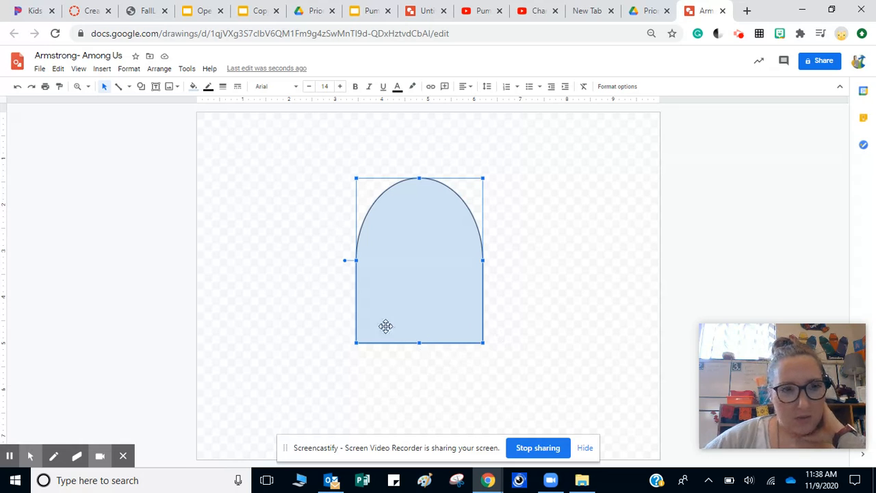
{"action": "left_click", "coordinate": [590, 284]}
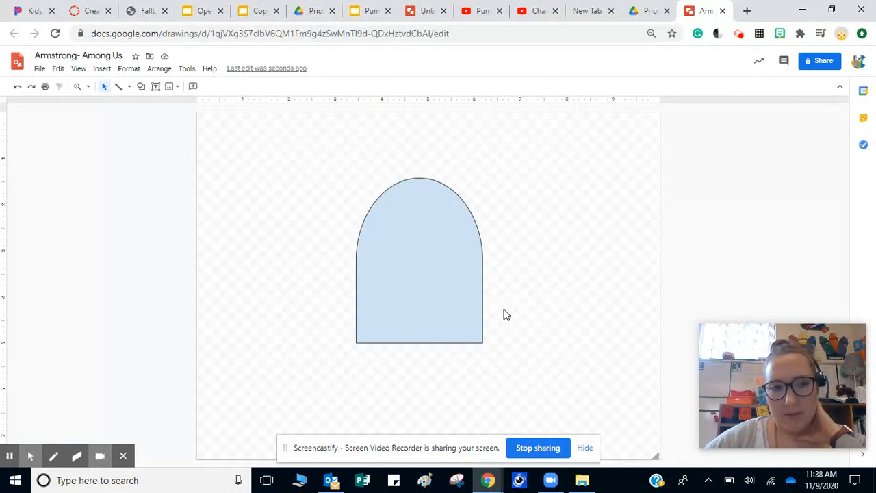
Start a custom gradient fill for the arch shape and set its first gradient stop to dark magenta.
{"action": "left_click", "coordinate": [431, 303]}
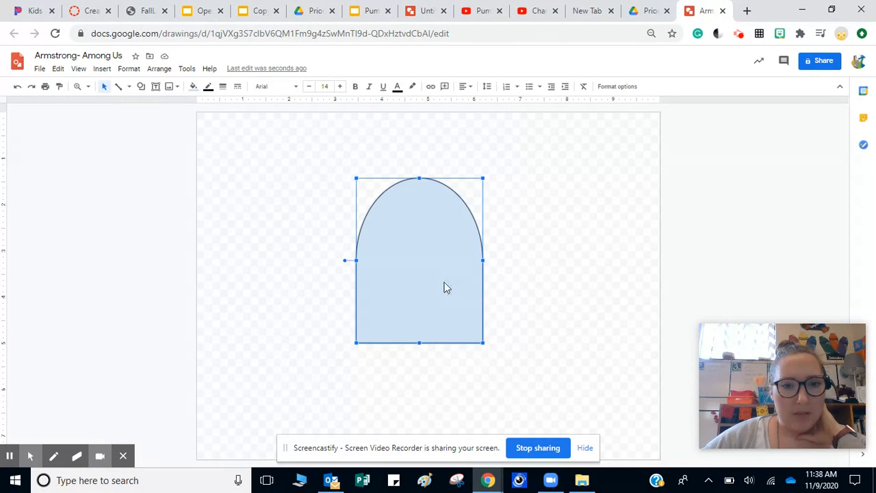
{"action": "left_click", "coordinate": [193, 87]}
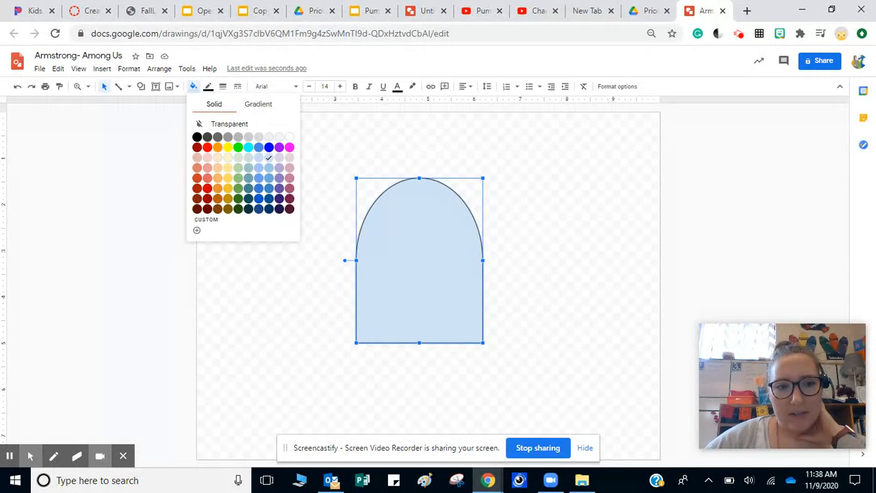
{"action": "left_click", "coordinate": [261, 106]}
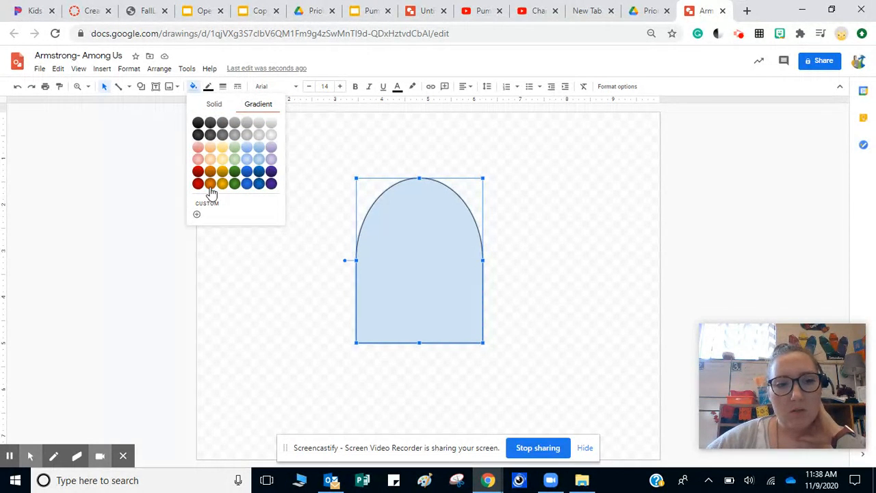
{"action": "left_click", "coordinate": [197, 217]}
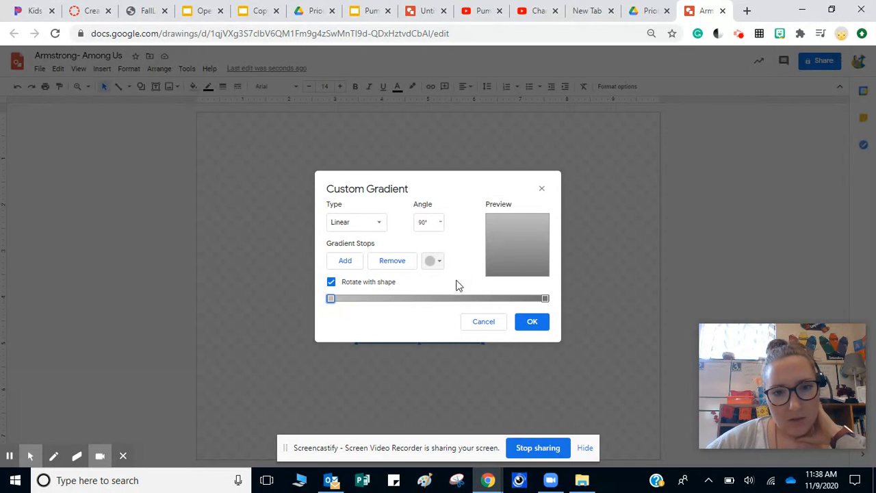
{"action": "left_click", "coordinate": [438, 260]}
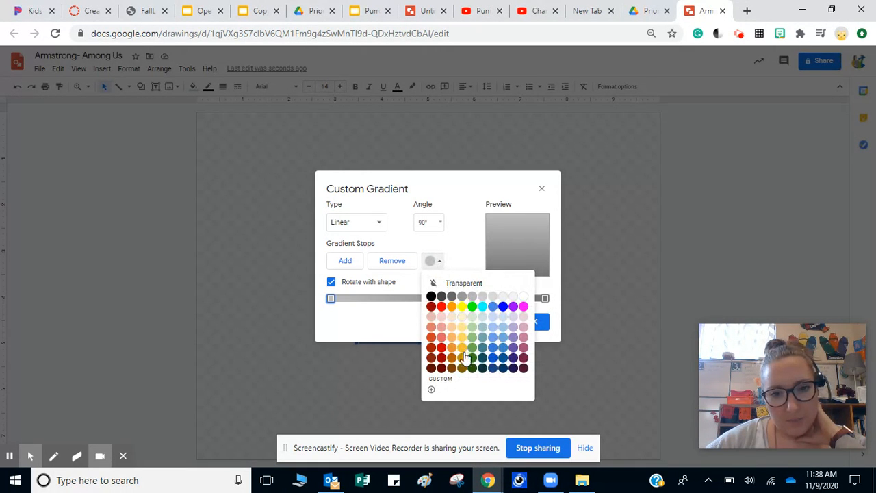
{"action": "left_click", "coordinate": [524, 357]}
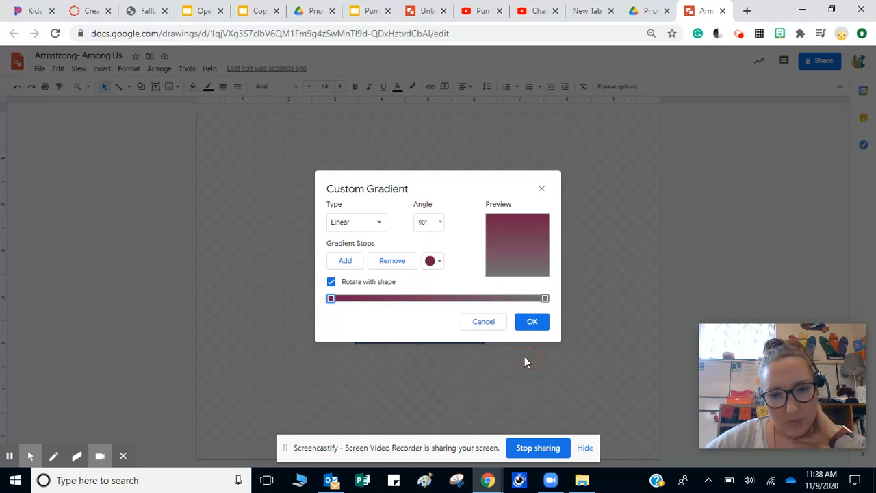
Set the gradient's end stop to light magenta and change the gradient type to Radial.
{"action": "left_click", "coordinate": [435, 263]}
{"action": "left_click", "coordinate": [436, 263]}
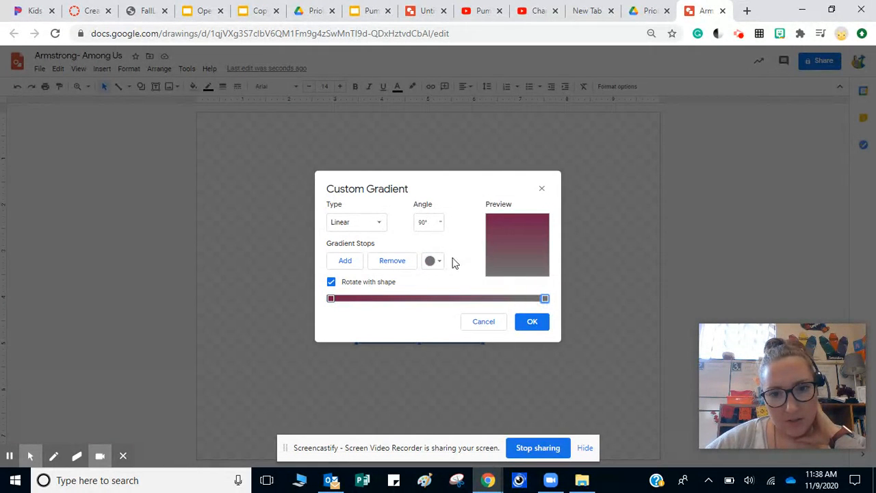
{"action": "left_click", "coordinate": [432, 261]}
{"action": "left_click", "coordinate": [520, 320]}
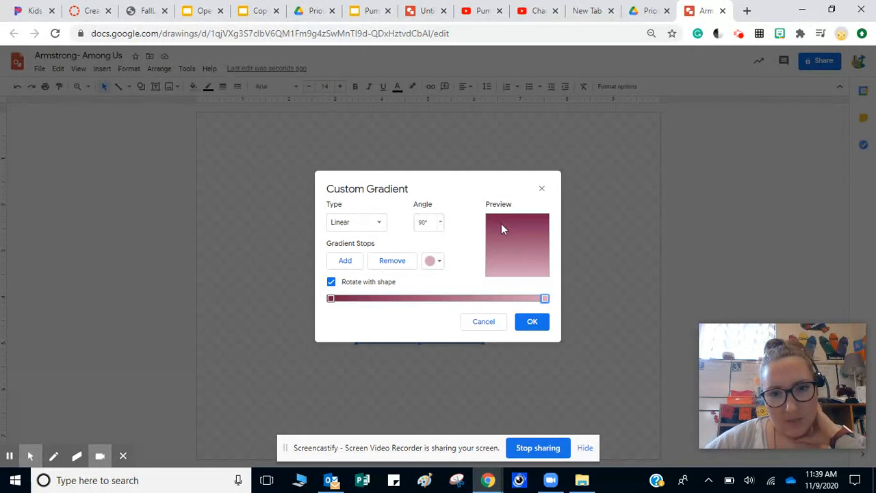
{"action": "left_click", "coordinate": [353, 222]}
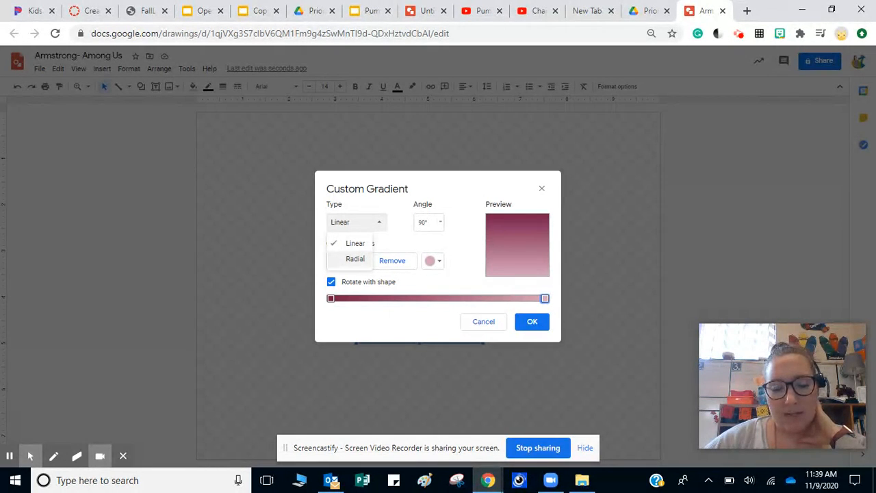
{"action": "left_click", "coordinate": [355, 259]}
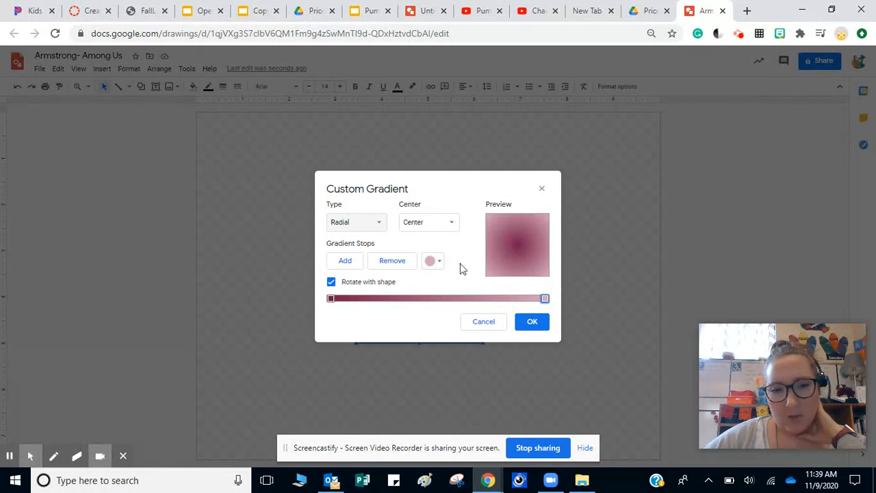
Reverse the radial gradient with light magenta as the first stop and dark magenta as the end stop, and apply it to the arch shape.
{"action": "left_click", "coordinate": [332, 299]}
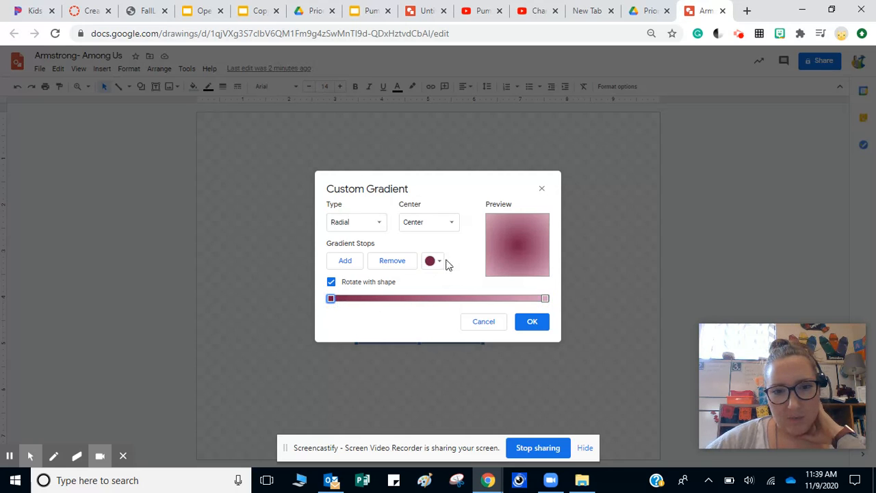
{"action": "left_click", "coordinate": [437, 262]}
{"action": "left_click", "coordinate": [525, 336]}
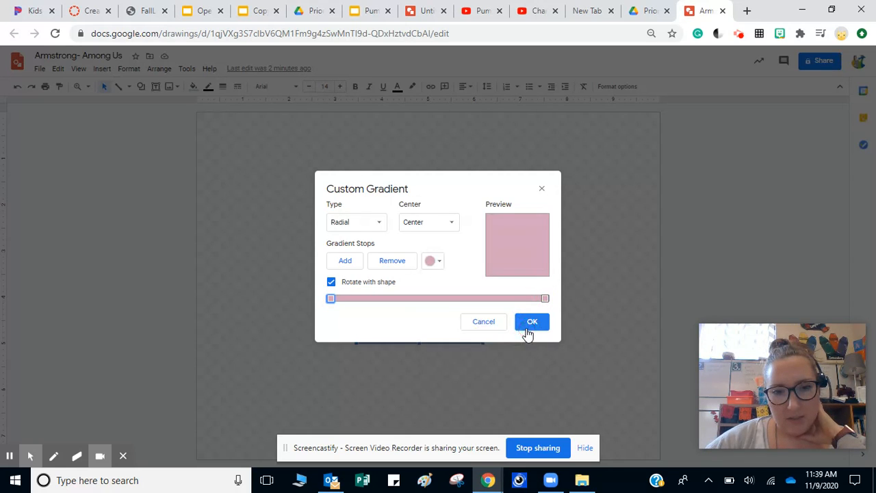
{"action": "left_click", "coordinate": [544, 299]}
{"action": "left_click", "coordinate": [436, 261]}
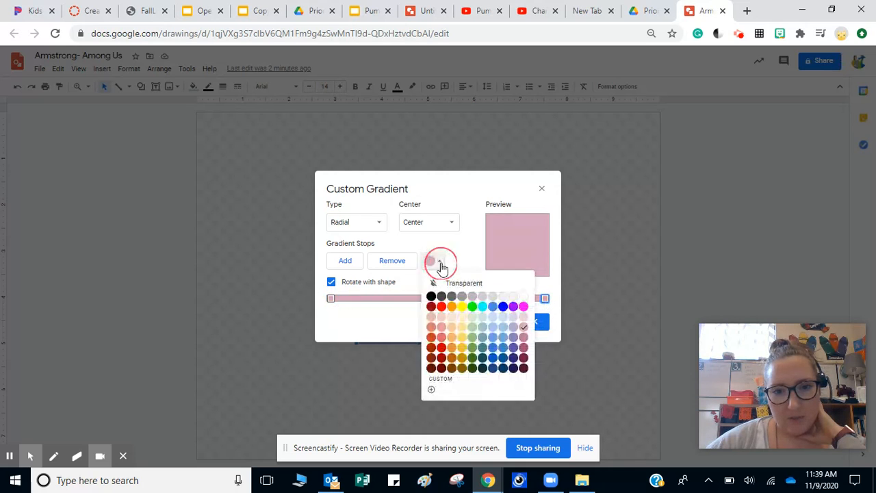
{"action": "left_click", "coordinate": [524, 357]}
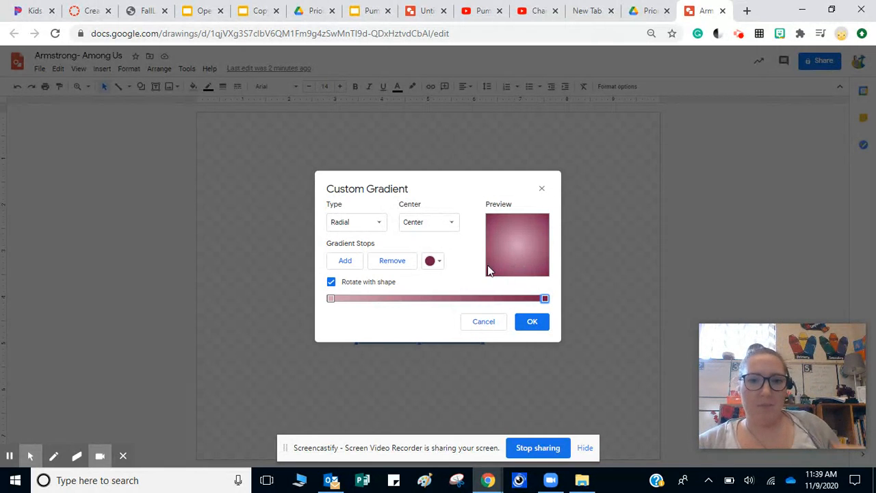
{"action": "left_click", "coordinate": [532, 327]}
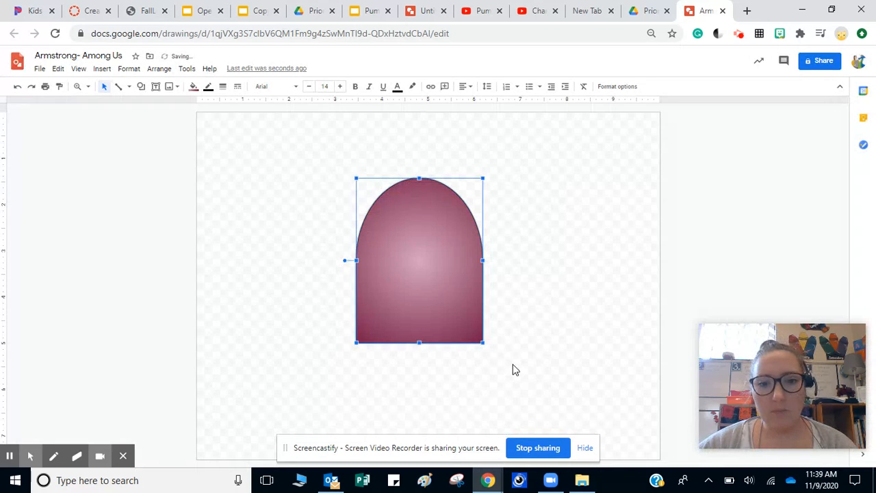
{"action": "left_click", "coordinate": [487, 308]}
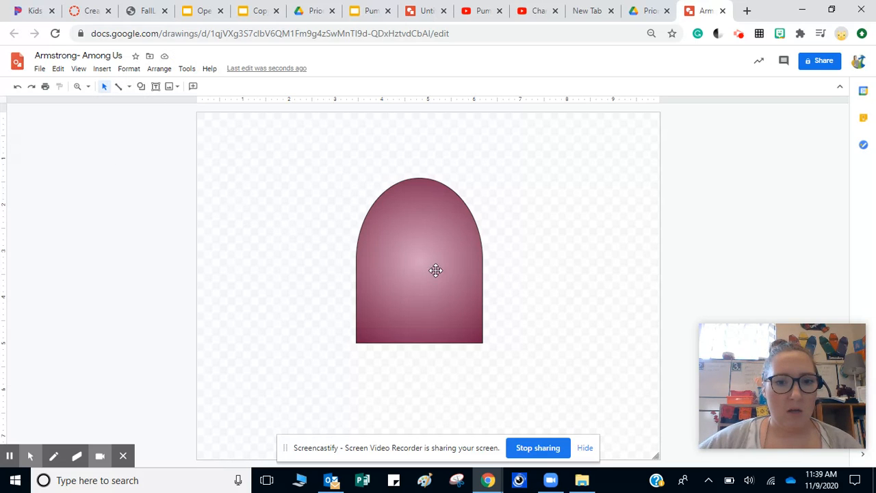
Insert a rounded rectangle about 0.9 in wide and 2 in tall overlapping the left edge of the arch body as a backpack.
{"action": "left_click", "coordinate": [141, 86]}
{"action": "mouse_move", "coordinate": [157, 106]}
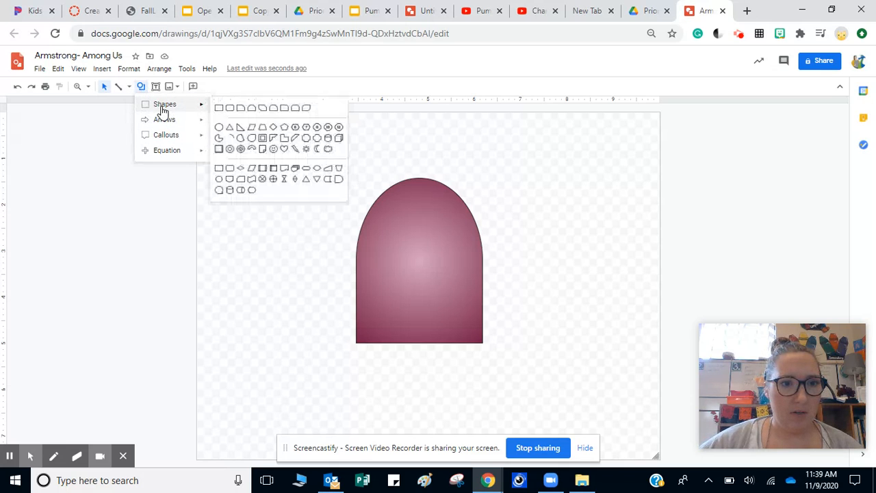
{"action": "left_click", "coordinate": [237, 110]}
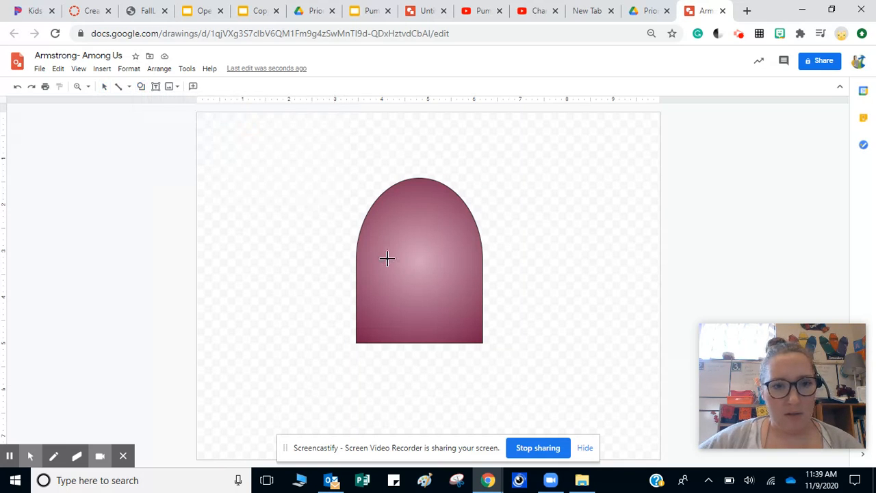
{"action": "left_click_drag", "start_coordinate": [333, 230], "coordinate": [373, 325]}
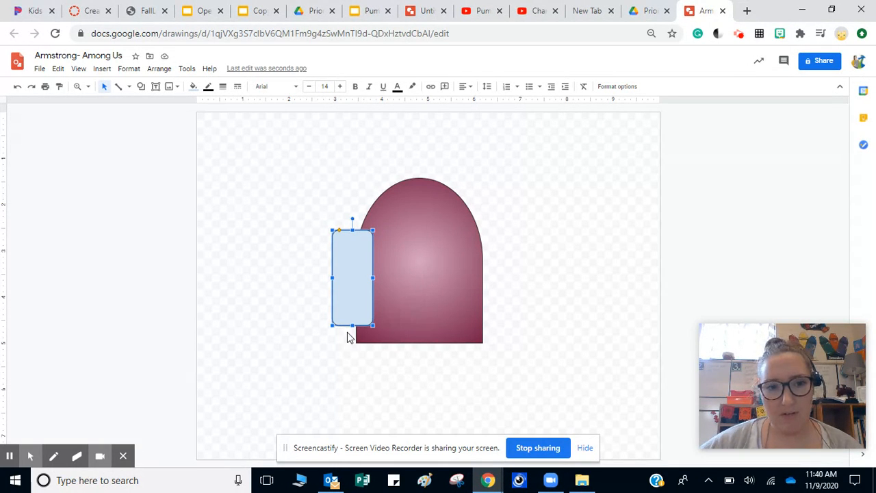
Send the backpack rectangle to the back, behind the arch body.
{"action": "right_click", "coordinate": [354, 242]}
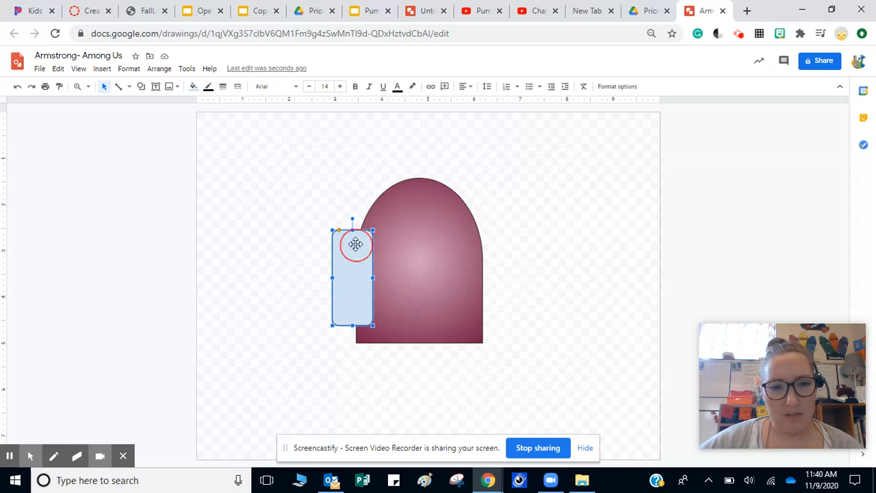
{"action": "mouse_move", "coordinate": [393, 359]}
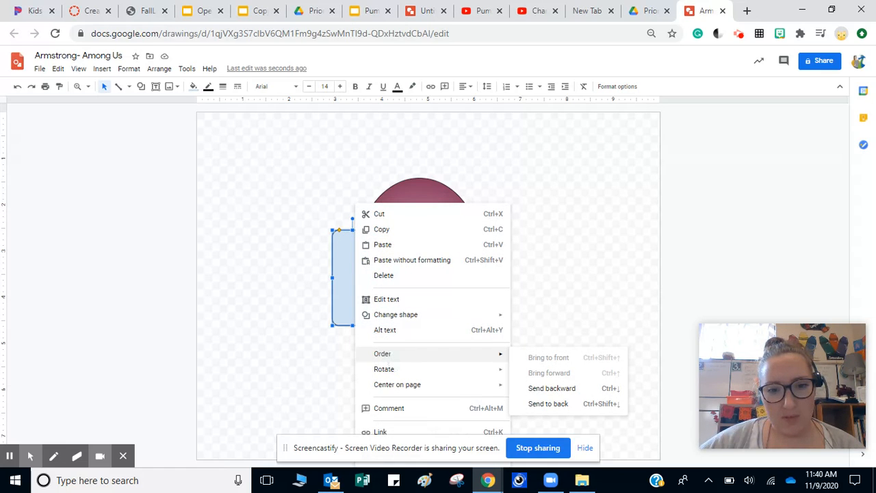
{"action": "left_click", "coordinate": [549, 403]}
{"action": "left_click", "coordinate": [546, 401]}
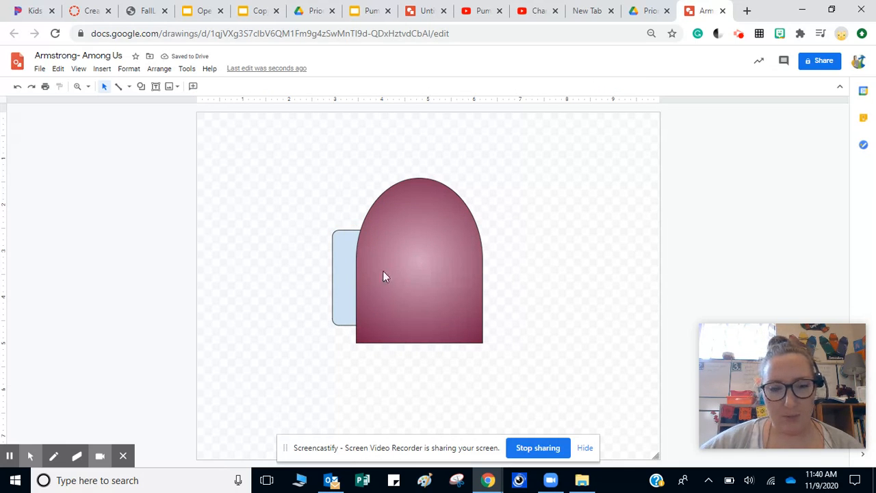
Fill the backpack rectangle with the saved custom magenta gradient used on the body.
{"action": "left_click", "coordinate": [346, 246]}
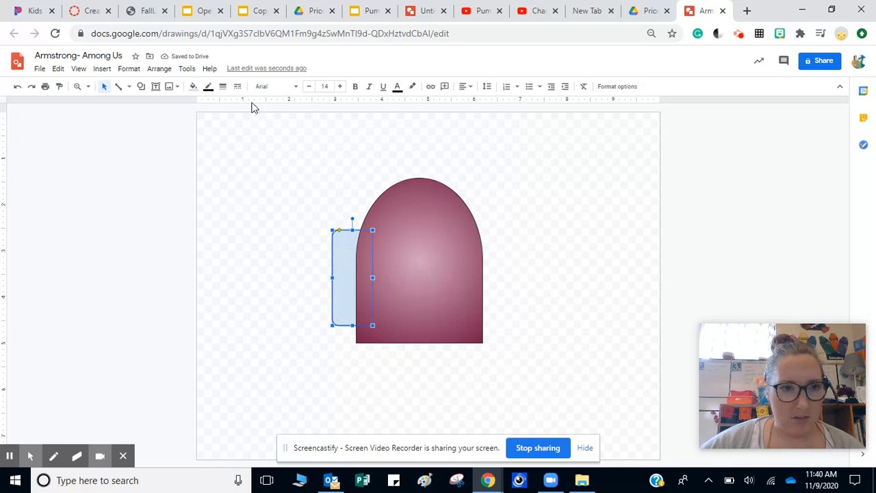
{"action": "left_click", "coordinate": [193, 87]}
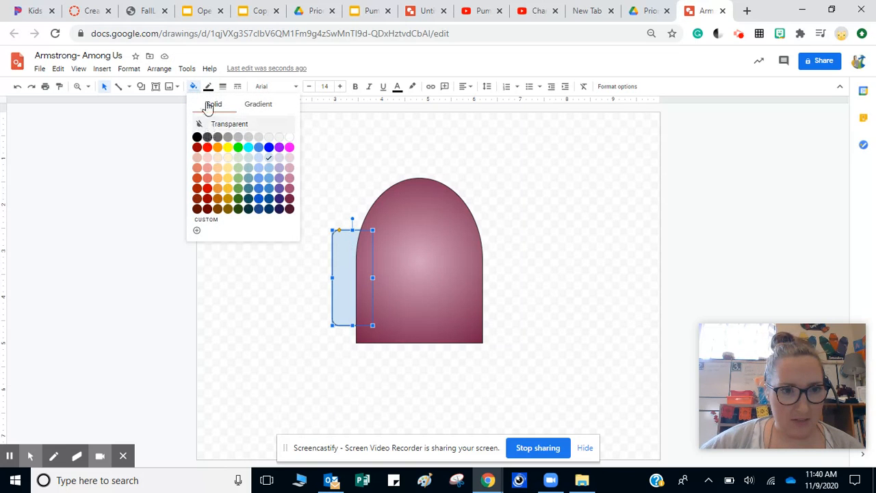
{"action": "left_click", "coordinate": [258, 104]}
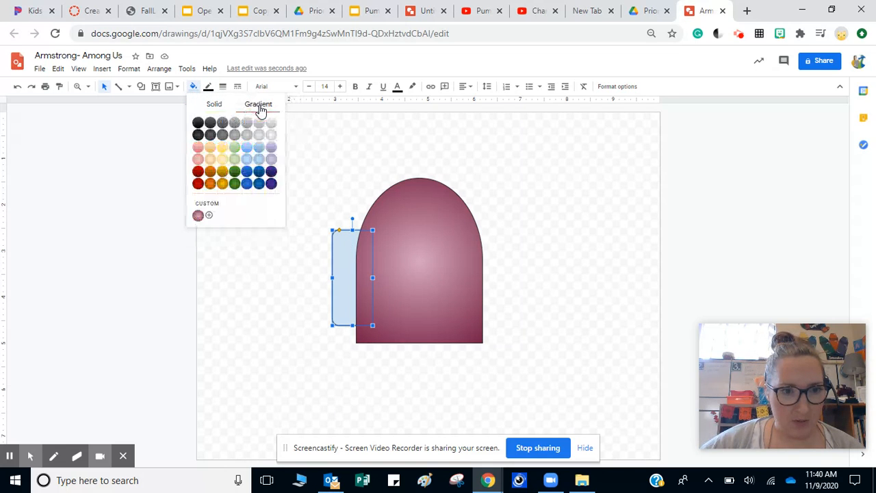
{"action": "left_click", "coordinate": [199, 216]}
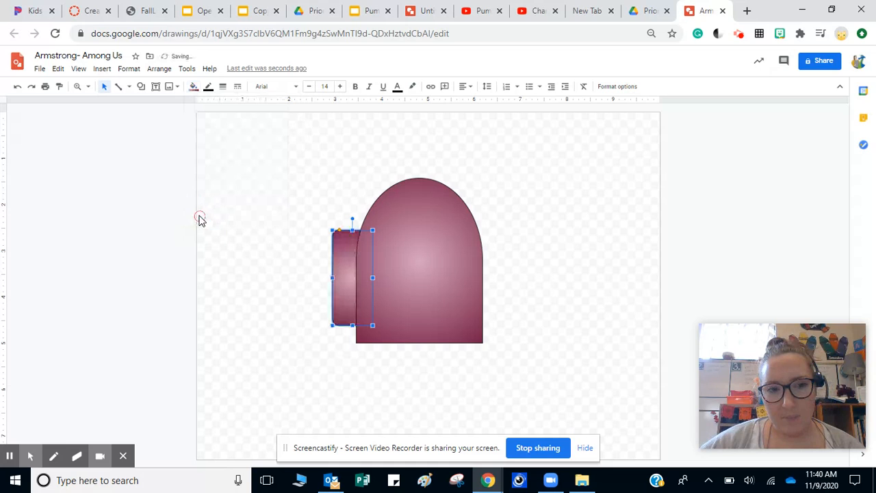
{"action": "left_click", "coordinate": [311, 274]}
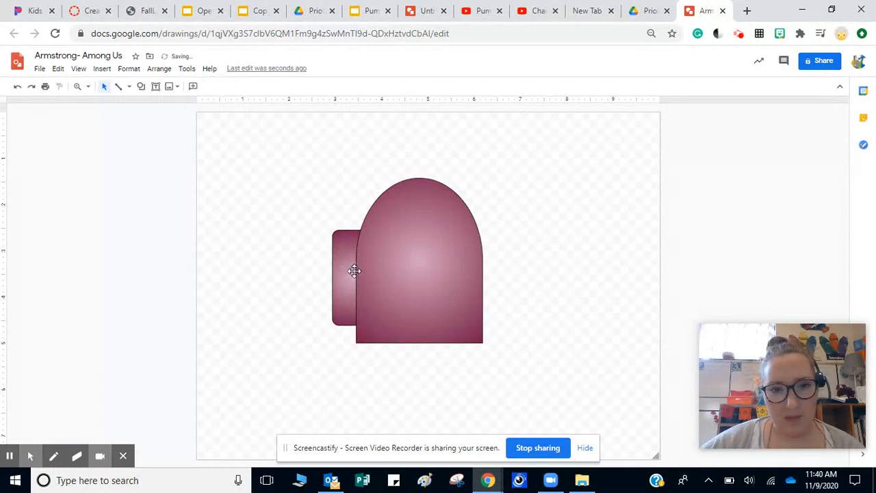
{"action": "left_click", "coordinate": [129, 69]}
{"action": "mouse_move", "coordinate": [159, 68]}
{"action": "left_click", "coordinate": [286, 168]}
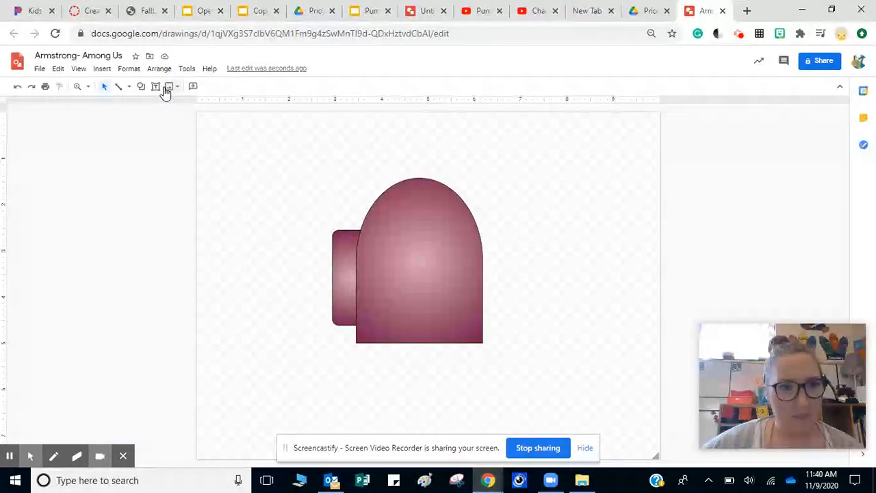
Insert a rounded-rectangle leg about 1.1 in wide and 0.9 in tall at the body's lower-left corner and fill it with the custom magenta gradient.
{"action": "left_click", "coordinate": [141, 86]}
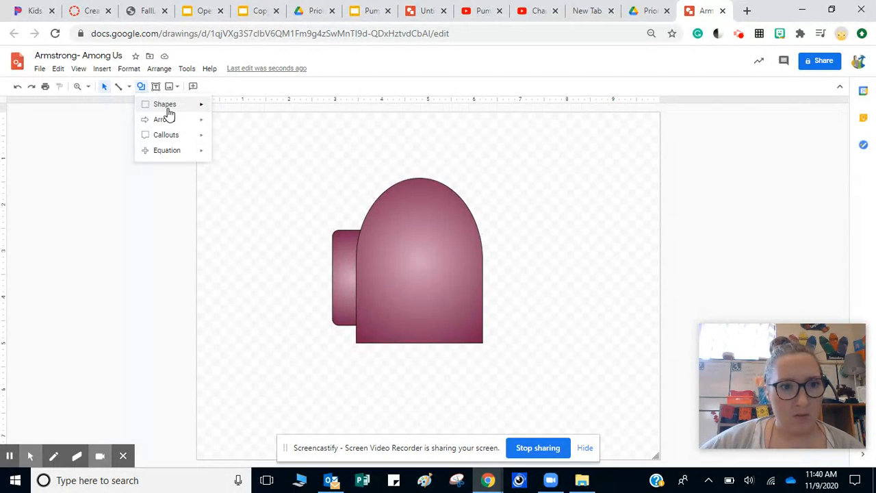
{"action": "left_click", "coordinate": [222, 110]}
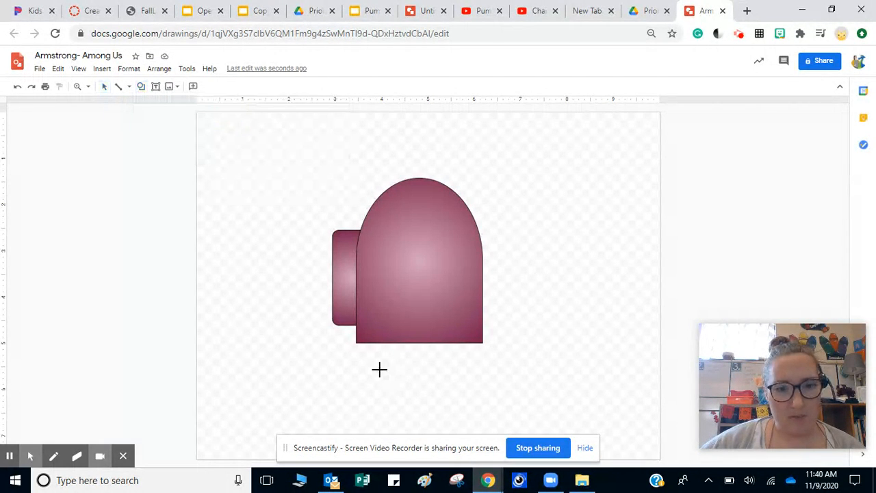
{"action": "left_click_drag", "start_coordinate": [356, 336], "coordinate": [408, 377]}
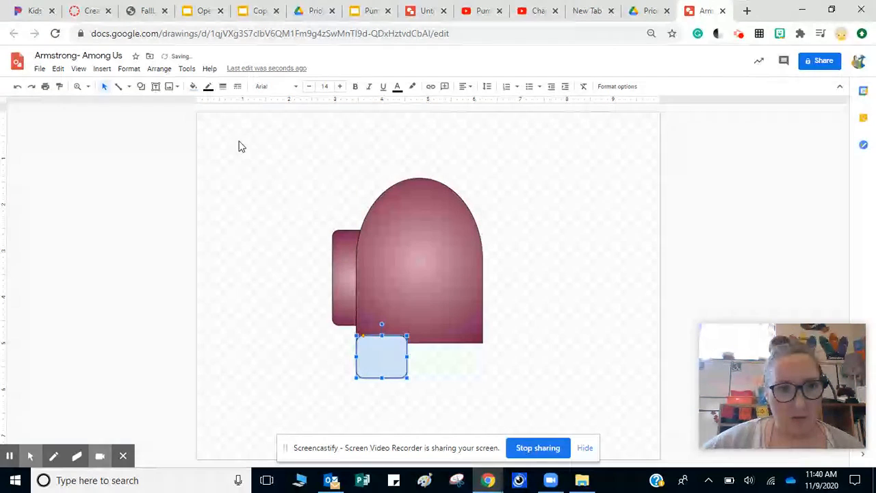
{"action": "left_click", "coordinate": [194, 87]}
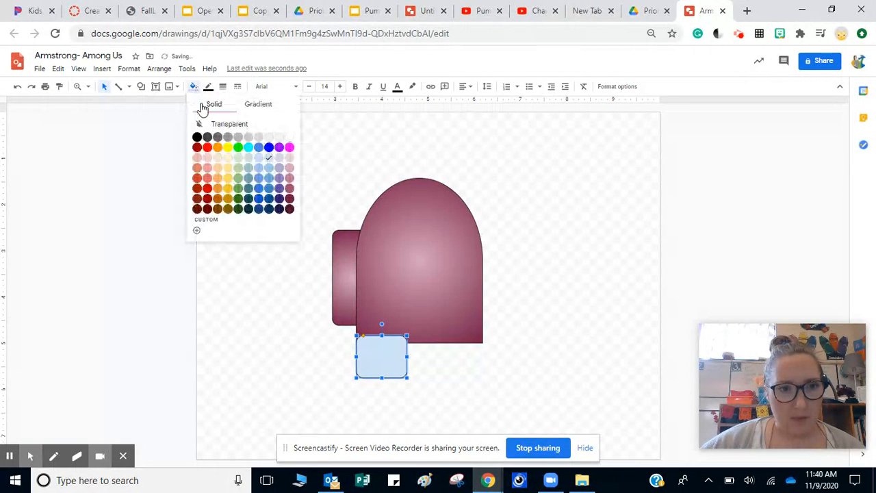
{"action": "left_click", "coordinate": [244, 105]}
{"action": "left_click", "coordinate": [196, 215]}
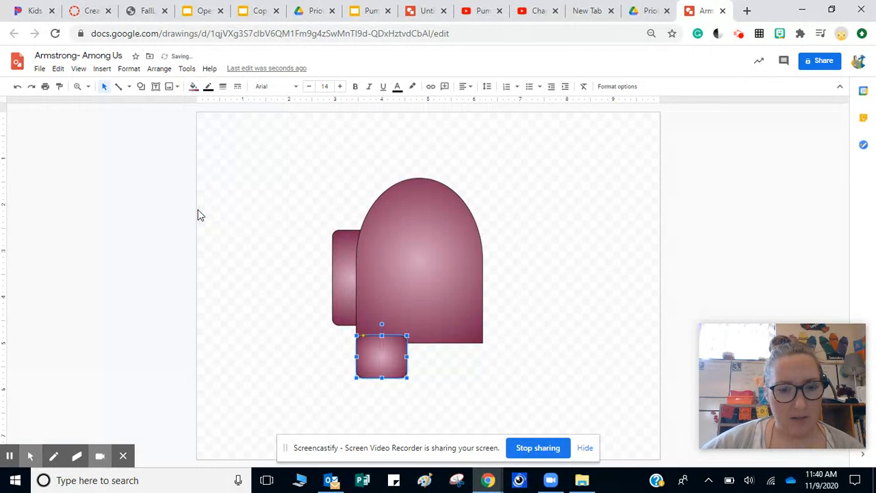
Send the left leg to the back so it sits behind the body.
{"action": "right_click", "coordinate": [388, 353]}
{"action": "mouse_move", "coordinate": [414, 241]}
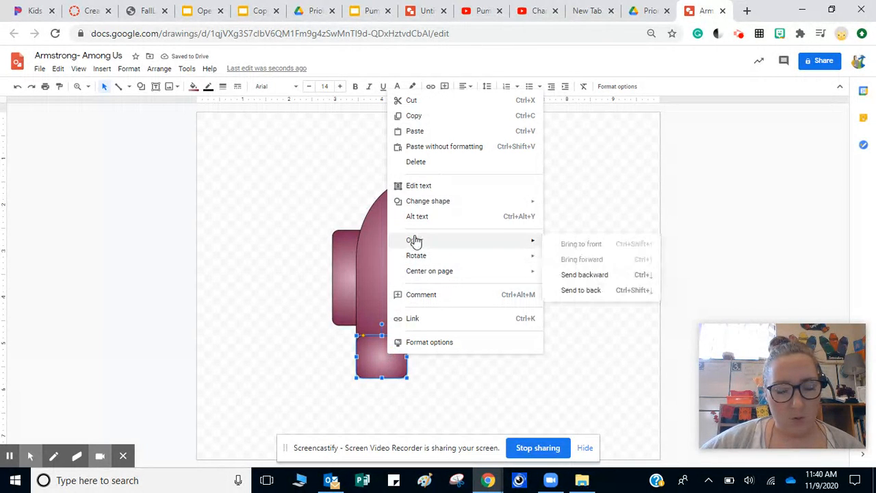
{"action": "left_click", "coordinate": [562, 289]}
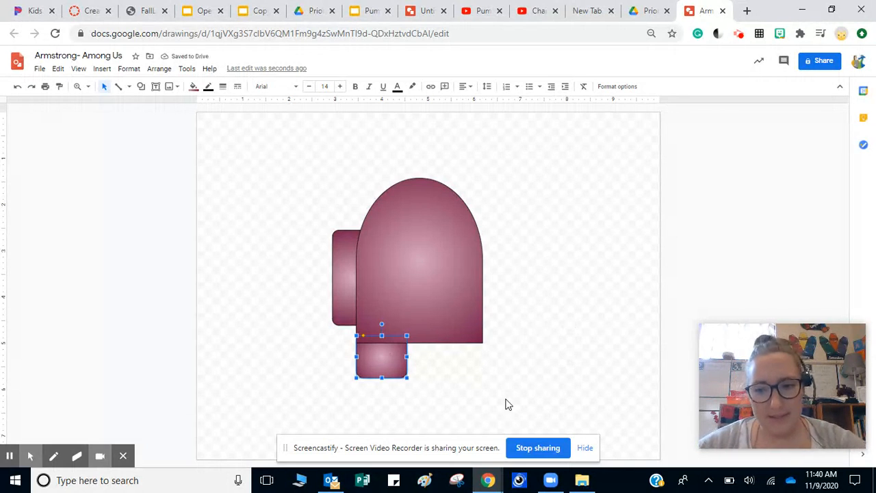
Duplicate the left leg and place the copy at the body's lower-right corner, level with the original.
{"action": "right_click", "coordinate": [392, 356]}
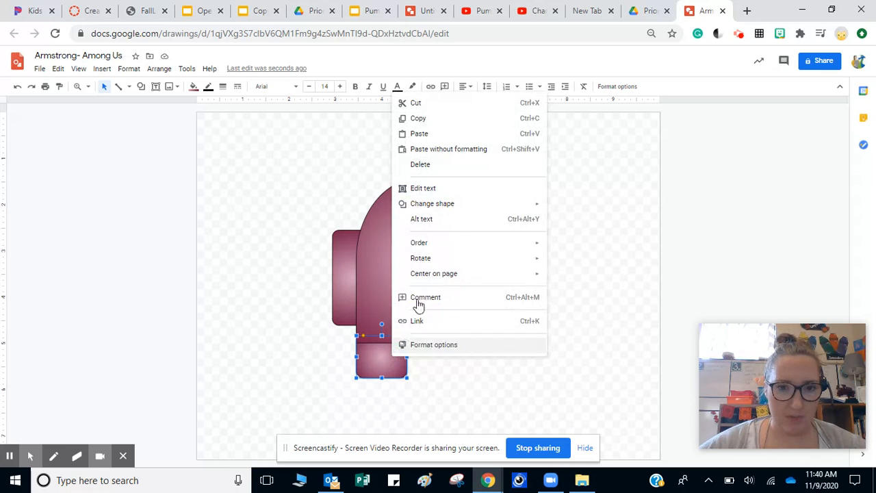
{"action": "left_click", "coordinate": [428, 119]}
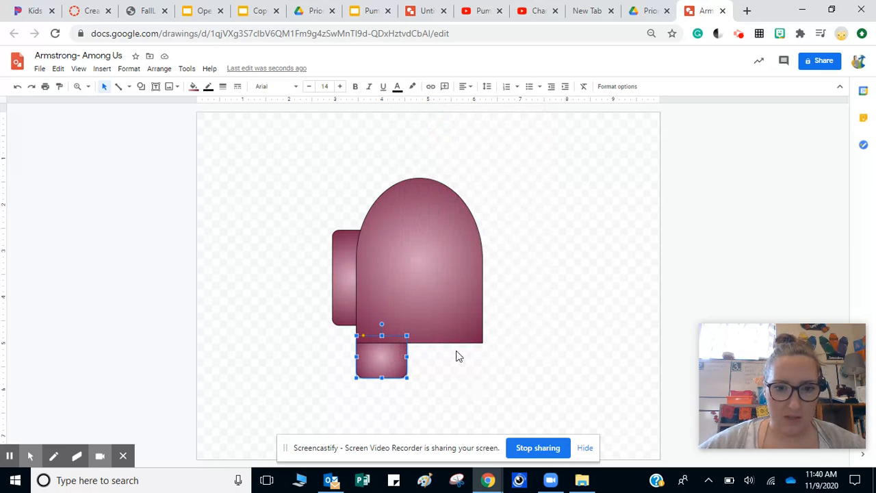
{"action": "right_click", "coordinate": [457, 355]}
{"action": "left_click", "coordinate": [487, 235]}
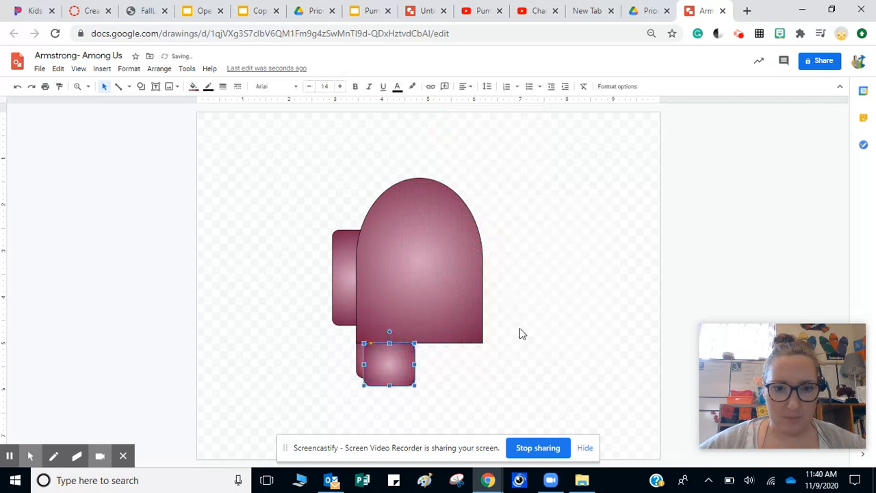
{"action": "left_click_drag", "start_coordinate": [388, 365], "coordinate": [455, 357]}
Send the right leg to the back, behind the arch body.
{"action": "right_click", "coordinate": [470, 357]}
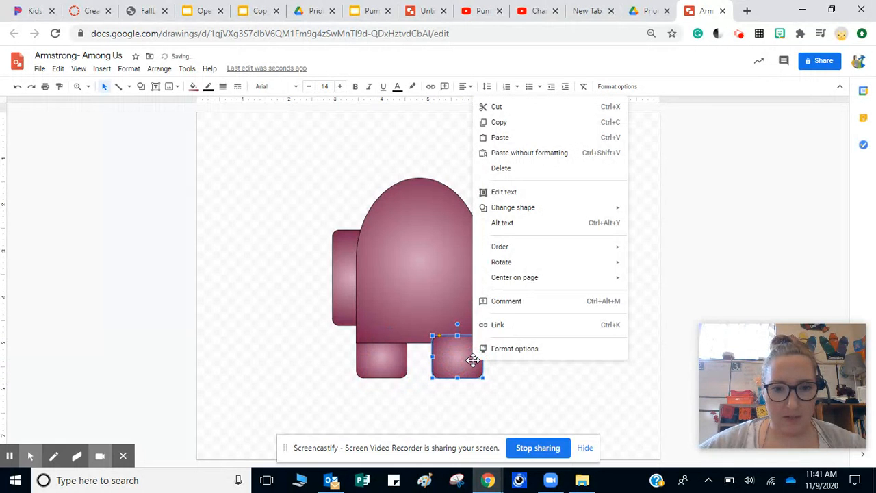
{"action": "left_click", "coordinate": [443, 136]}
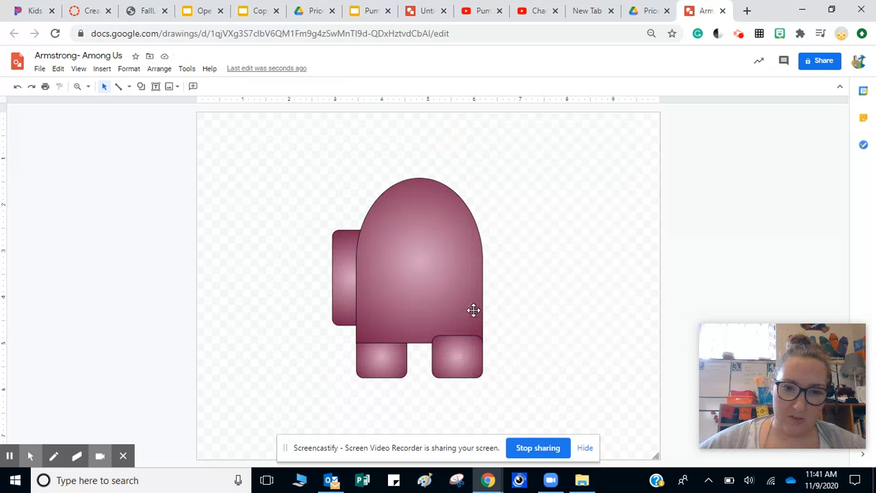
{"action": "right_click", "coordinate": [465, 362]}
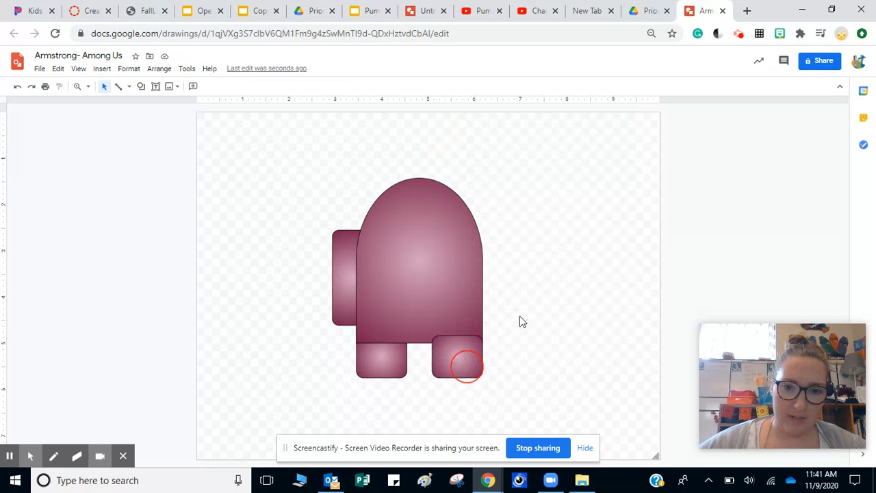
{"action": "mouse_move", "coordinate": [534, 253]}
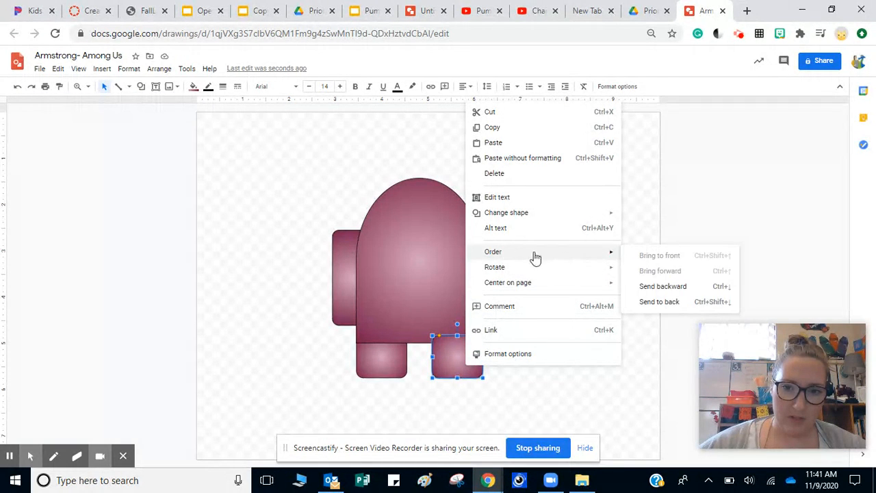
{"action": "left_click", "coordinate": [680, 302]}
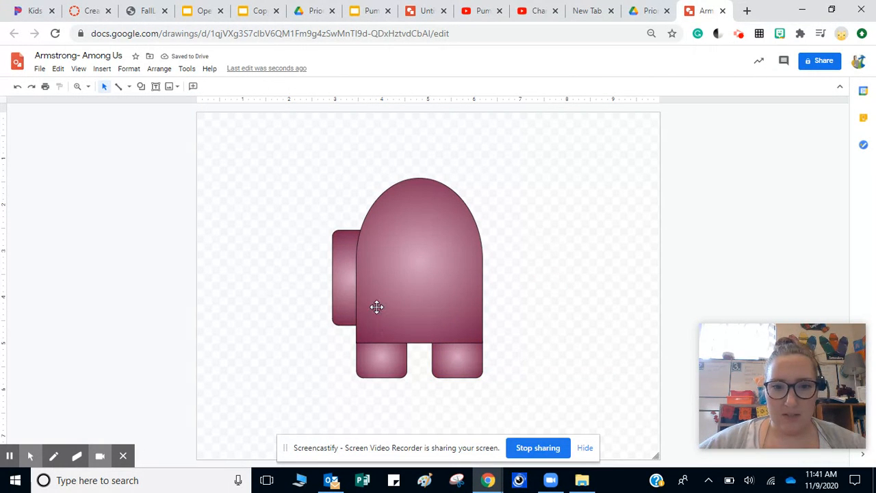
{"action": "left_click", "coordinate": [416, 297]}
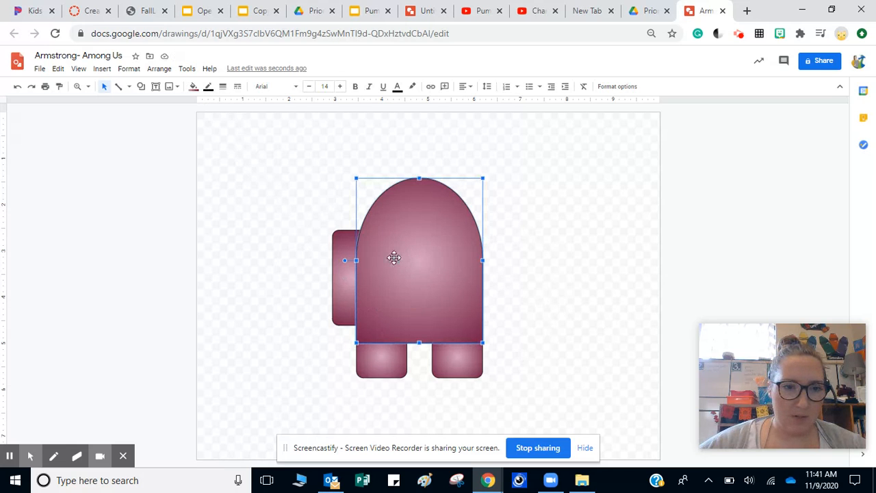
{"action": "left_click", "coordinate": [303, 141]}
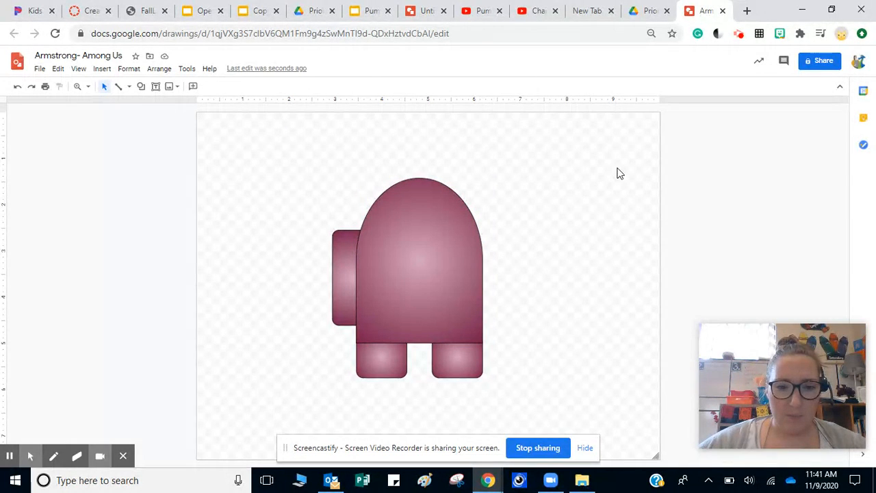
Set the border weight of all the character's shapes to 12px.
{"action": "left_click_drag", "start_coordinate": [250, 137], "coordinate": [557, 410]}
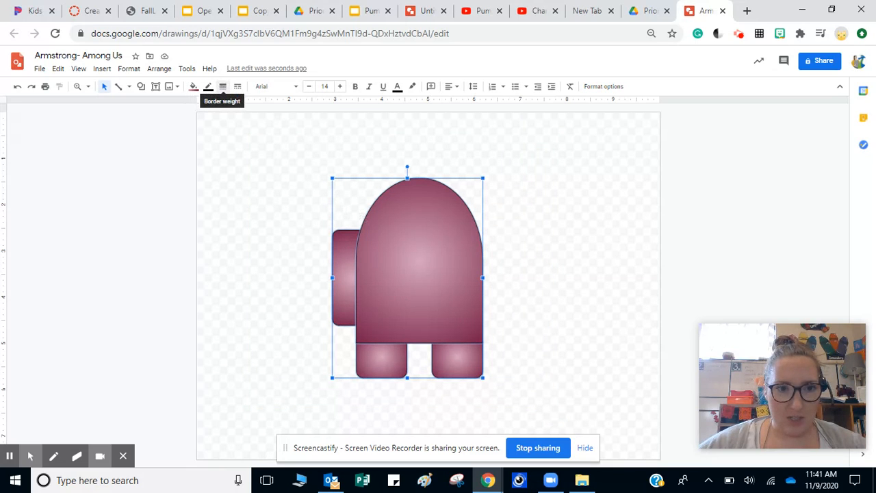
{"action": "left_click", "coordinate": [224, 89]}
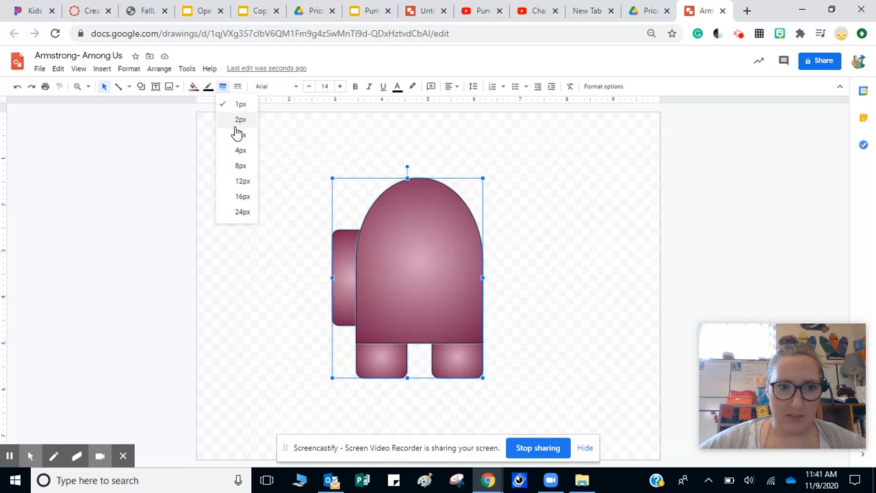
{"action": "left_click", "coordinate": [243, 181]}
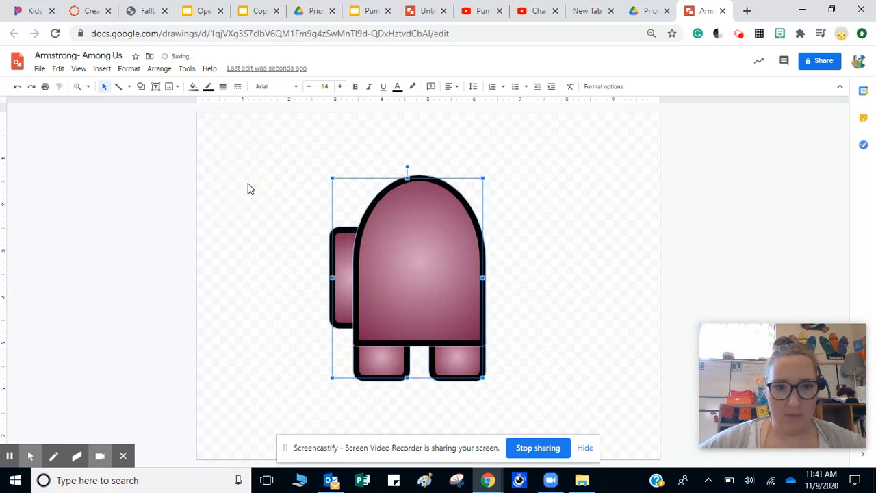
{"action": "left_click", "coordinate": [510, 288]}
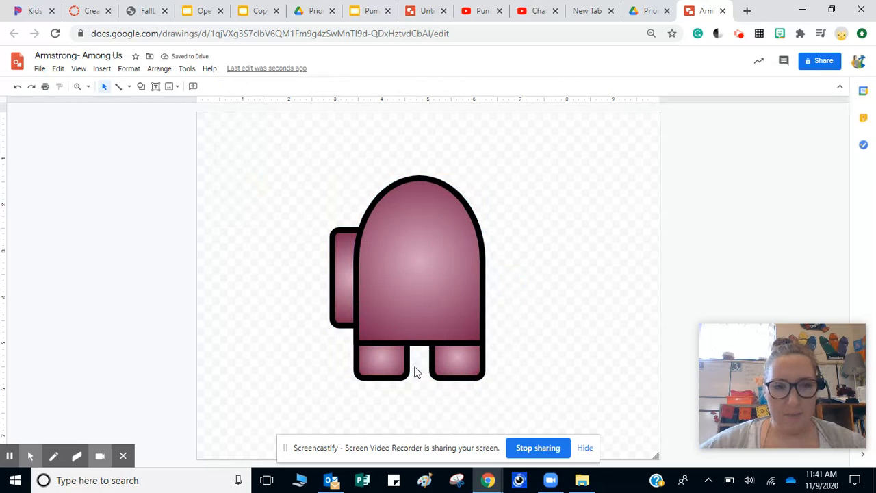
Insert a rounded-rectangle visor about 2 in wide and 1.4 in tall over the body's upper-right side and fill it with a light gray radial gradient.
{"action": "left_click", "coordinate": [141, 87]}
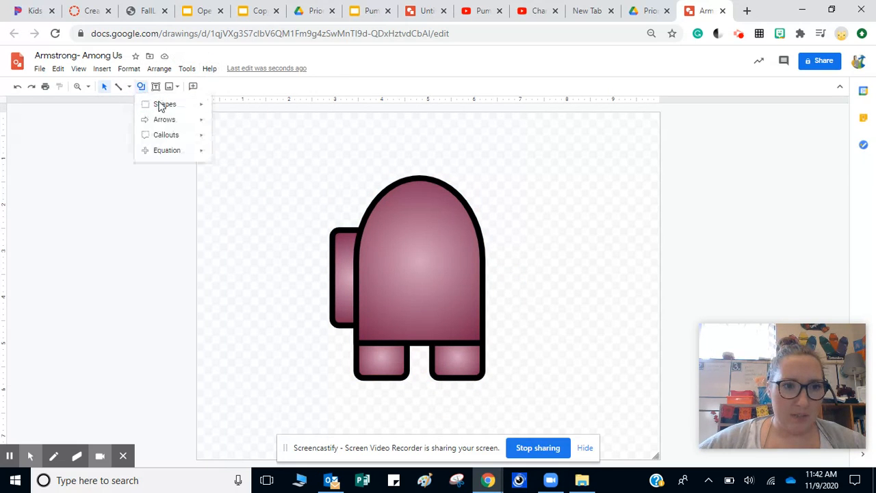
{"action": "mouse_move", "coordinate": [168, 105]}
{"action": "left_click", "coordinate": [229, 108]}
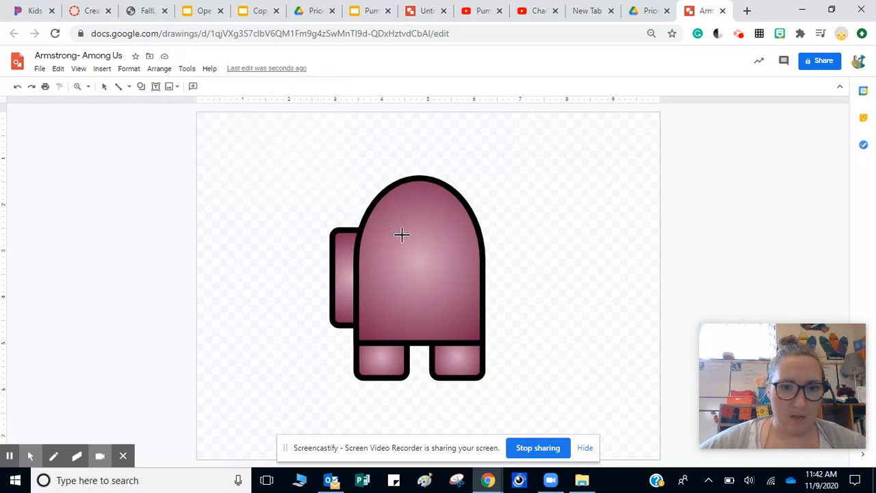
{"action": "mouse_move", "coordinate": [401, 224]}
{"action": "left_mouse_down"}
{"action": "mouse_move", "coordinate": [405, 262]}
{"action": "mouse_move", "coordinate": [507, 288]}
{"action": "mouse_move", "coordinate": [493, 289]}
{"action": "left_mouse_up"}
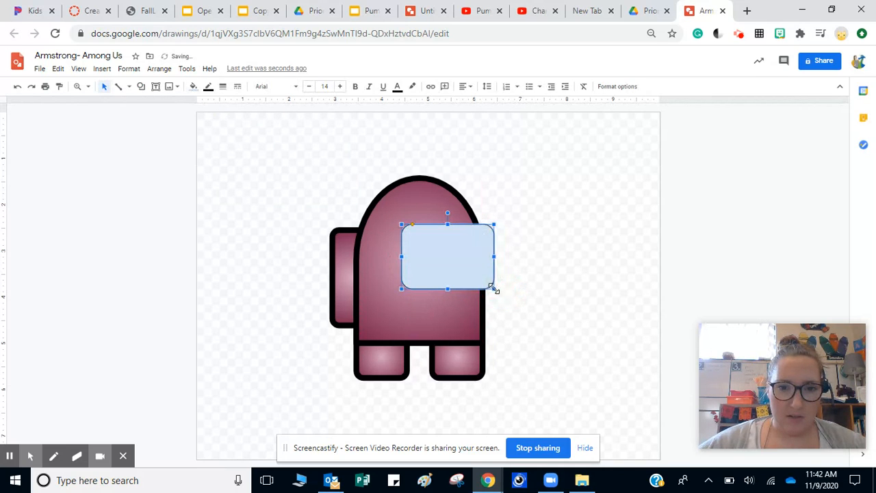
{"action": "left_click", "coordinate": [195, 89]}
{"action": "left_click", "coordinate": [278, 108]}
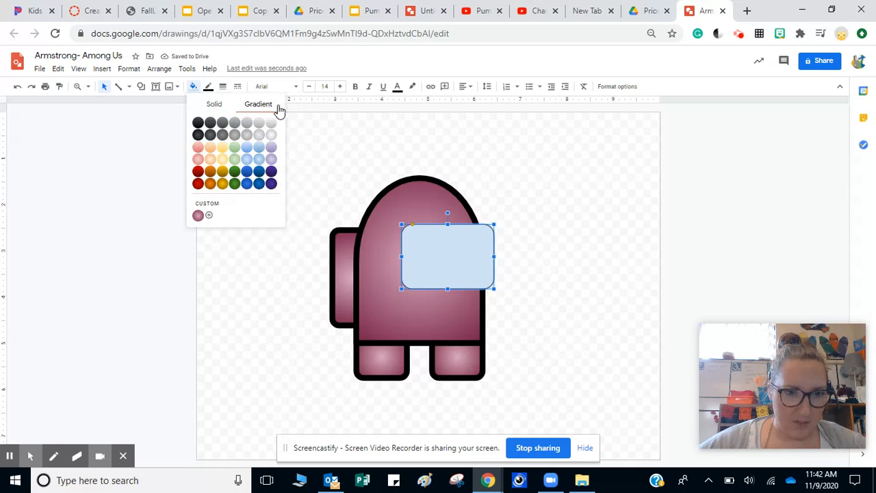
{"action": "left_click", "coordinate": [260, 136]}
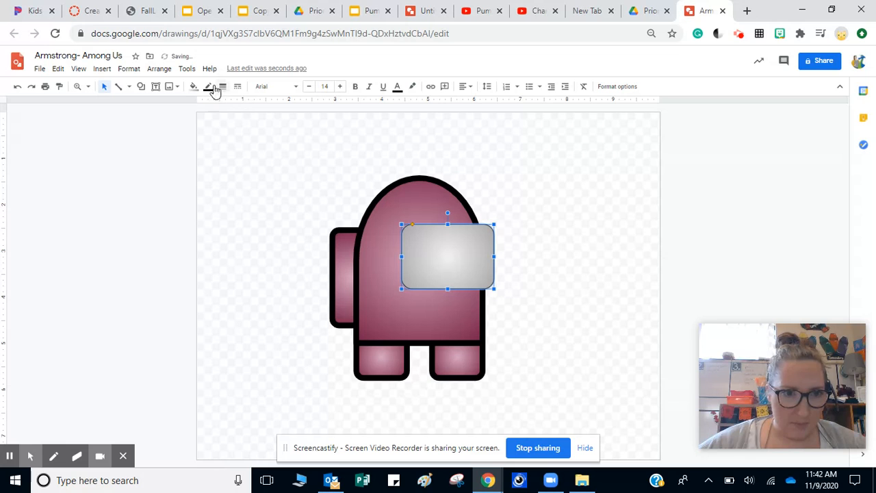
Customize the visor's radial gradient with a medium gray outer stop and a white center stop.
{"action": "left_click", "coordinate": [193, 87]}
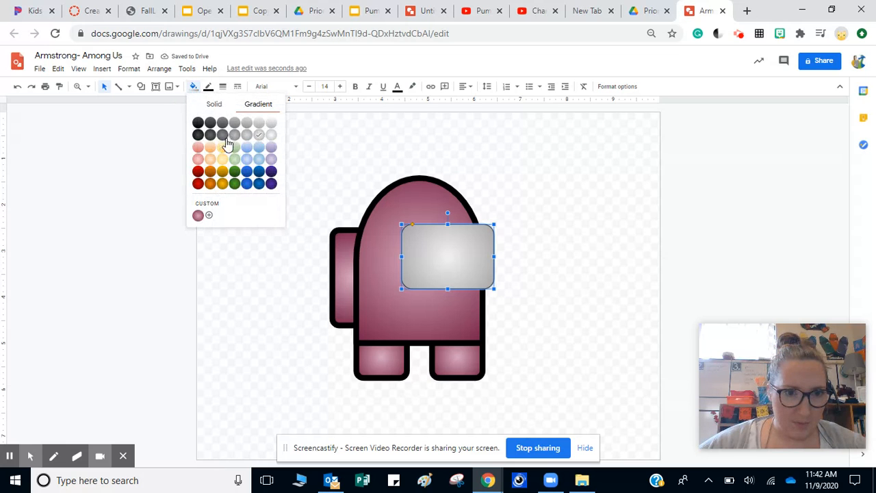
{"action": "left_click", "coordinate": [210, 216]}
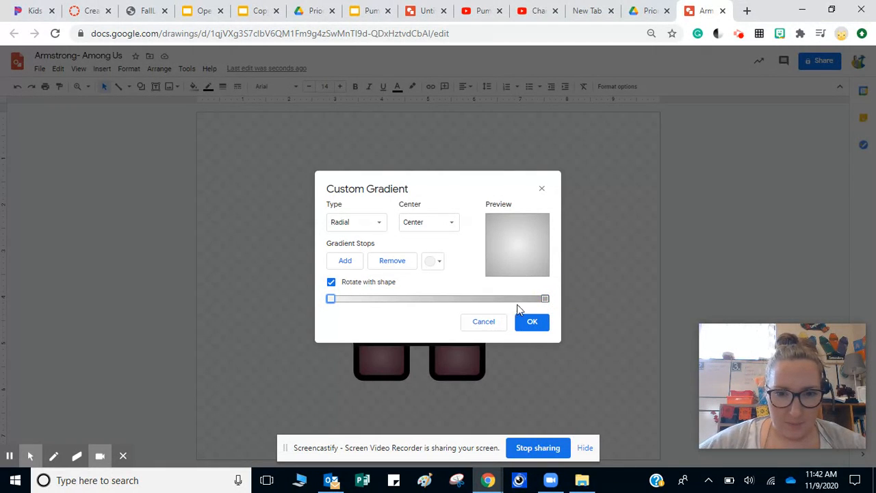
{"action": "left_click", "coordinate": [366, 301]}
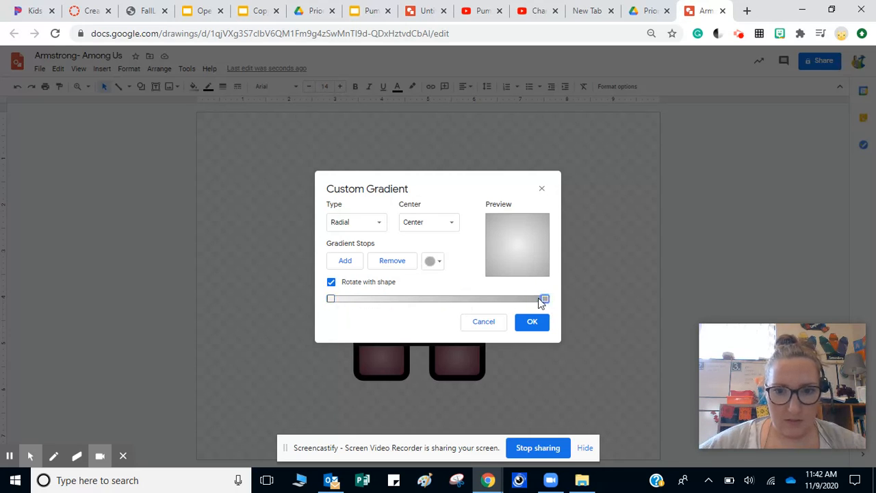
{"action": "left_click", "coordinate": [433, 261]}
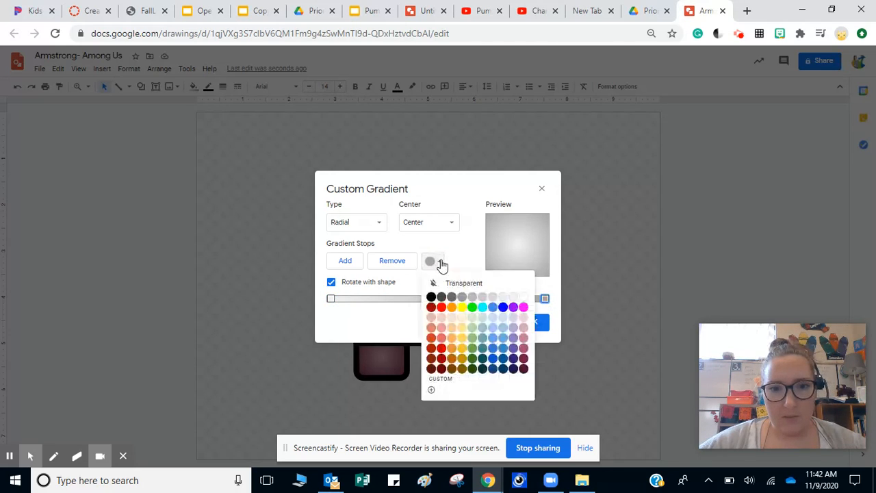
{"action": "left_click", "coordinate": [482, 296]}
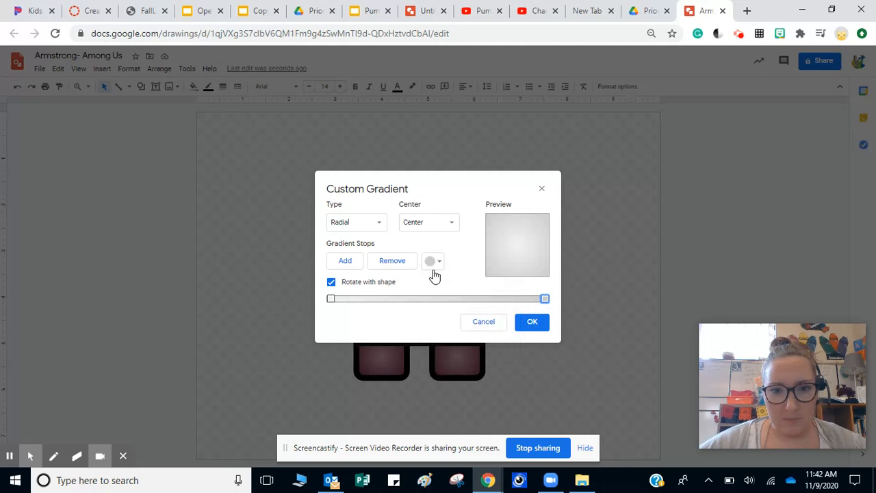
{"action": "left_click", "coordinate": [433, 262]}
{"action": "left_click", "coordinate": [472, 297]}
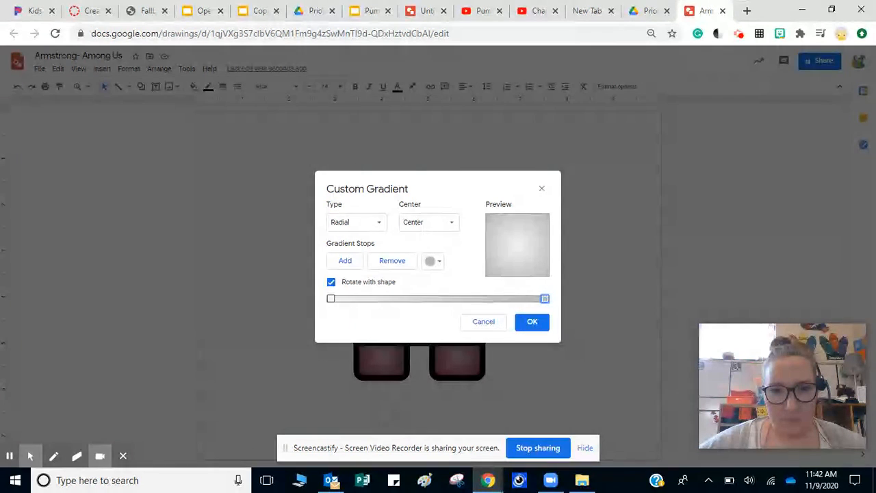
{"action": "left_click", "coordinate": [332, 299]}
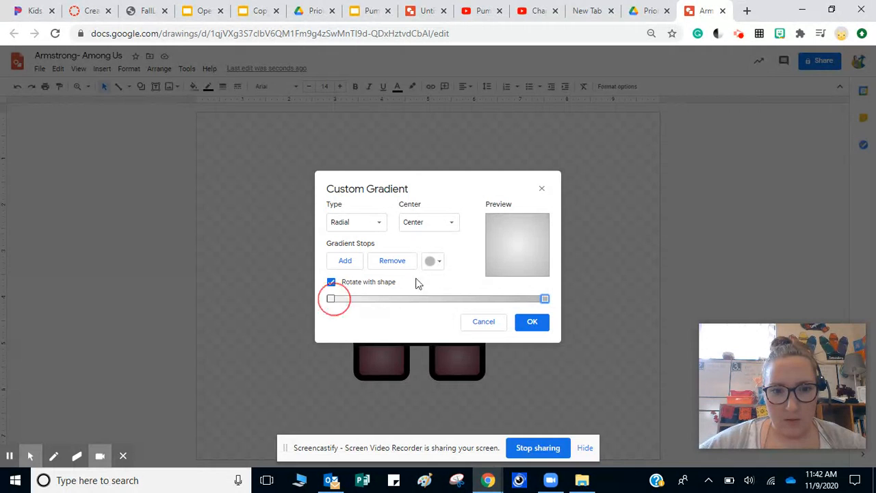
{"action": "left_click", "coordinate": [434, 263]}
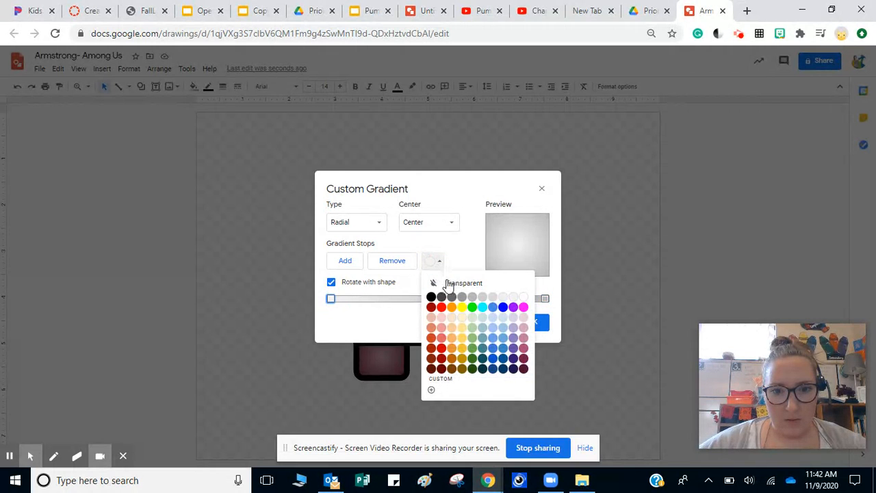
{"action": "left_click", "coordinate": [521, 298]}
{"action": "left_click", "coordinate": [537, 326]}
{"action": "left_click", "coordinate": [548, 323]}
Set the visor's border weight to 12px.
{"action": "left_click", "coordinate": [436, 262]}
{"action": "left_click", "coordinate": [223, 86]}
{"action": "left_click", "coordinate": [251, 183]}
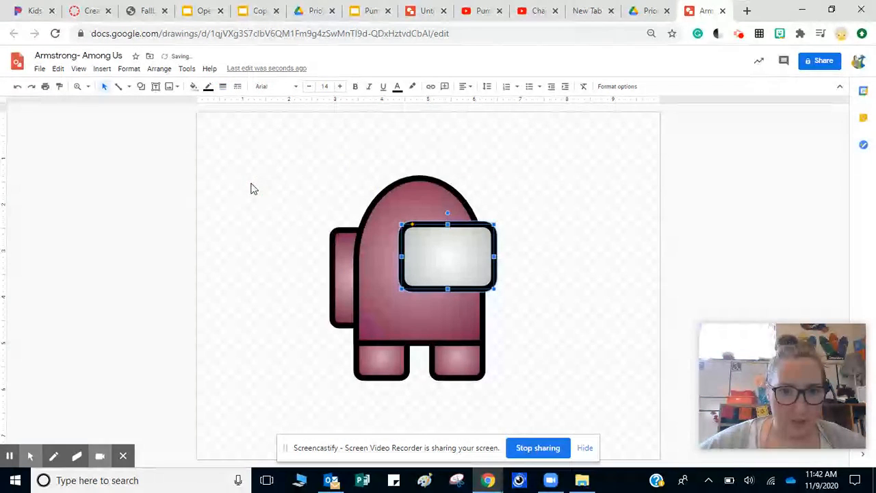
{"action": "left_click", "coordinate": [288, 195]}
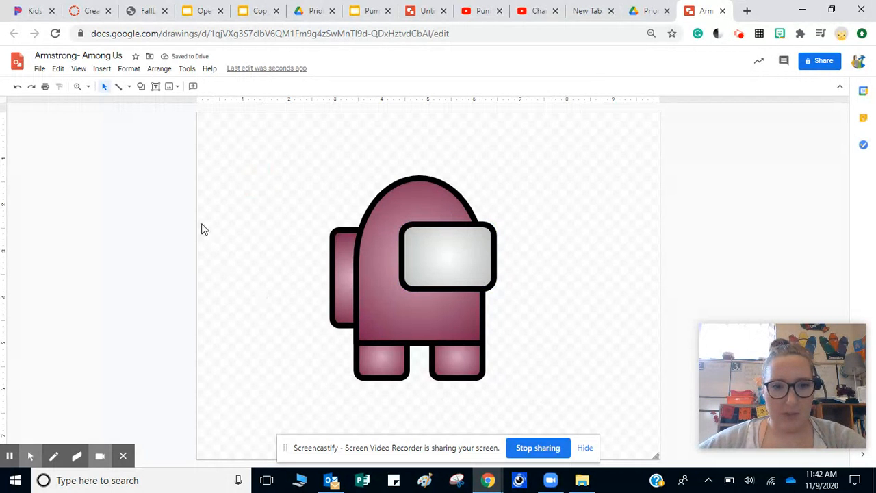
Group all the shapes of the magenta character into one object.
{"action": "left_click_drag", "start_coordinate": [276, 152], "coordinate": [553, 415]}
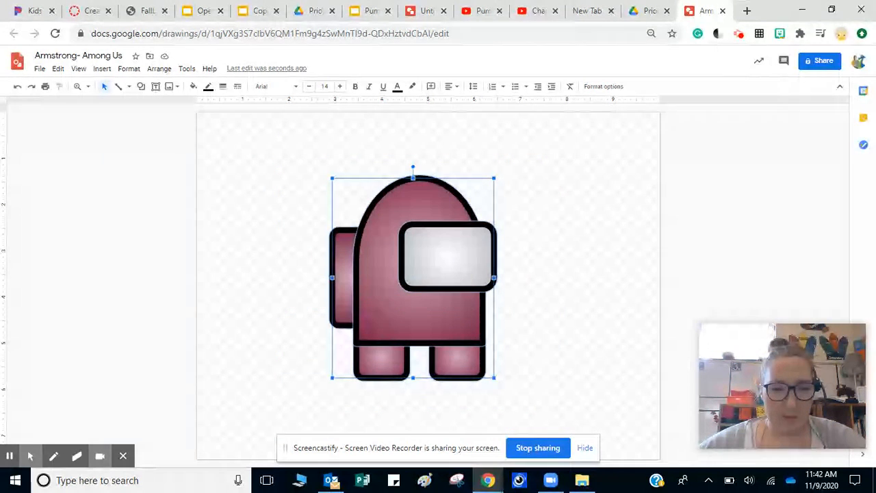
{"action": "right_click", "coordinate": [400, 237]}
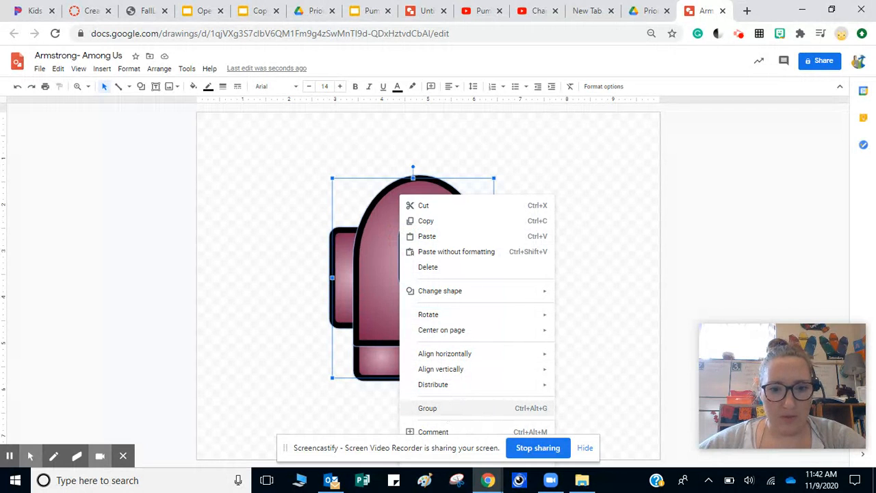
{"action": "left_click", "coordinate": [446, 407]}
{"action": "left_click", "coordinate": [587, 321]}
Shrink the grouped character to about 2.1 in wide and 2.9 in tall and place it in the page's upper-left corner.
{"action": "left_click", "coordinate": [444, 309]}
{"action": "left_click_drag", "start_coordinate": [385, 324], "coordinate": [270, 279]}
{"action": "left_click_drag", "start_coordinate": [376, 332], "coordinate": [314, 266]}
{"action": "left_click", "coordinate": [516, 288]}
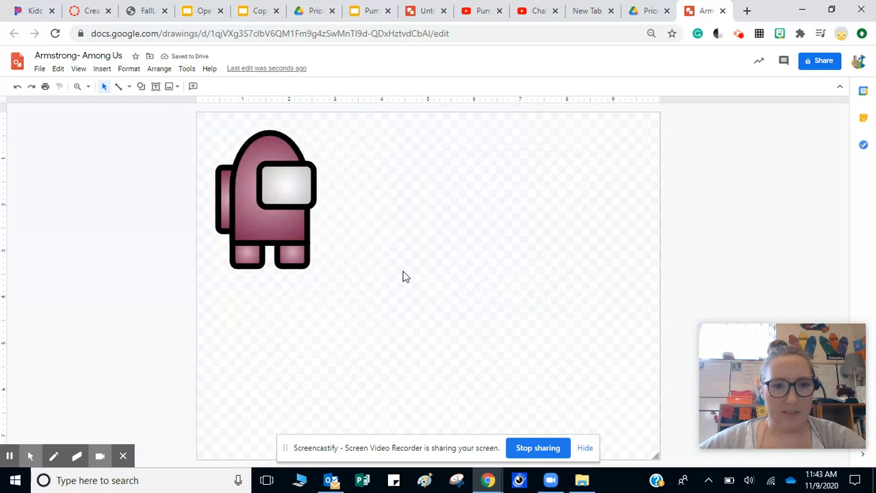
Duplicate the grouped character and place the copy just right of the page's center, slightly lower than the original.
{"action": "left_click", "coordinate": [237, 209]}
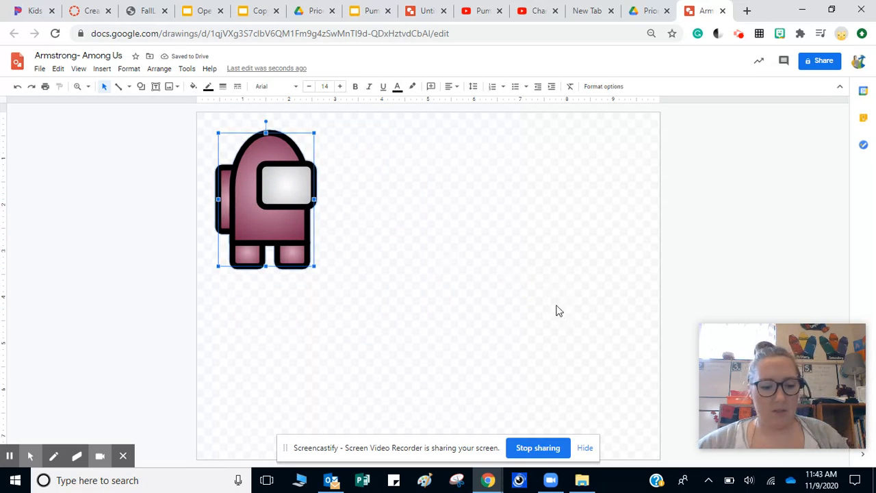
{"action": "left_click", "coordinate": [477, 265]}
{"action": "key", "text": "ctrl+v"}
{"action": "left_click_drag", "start_coordinate": [305, 213], "coordinate": [458, 252]}
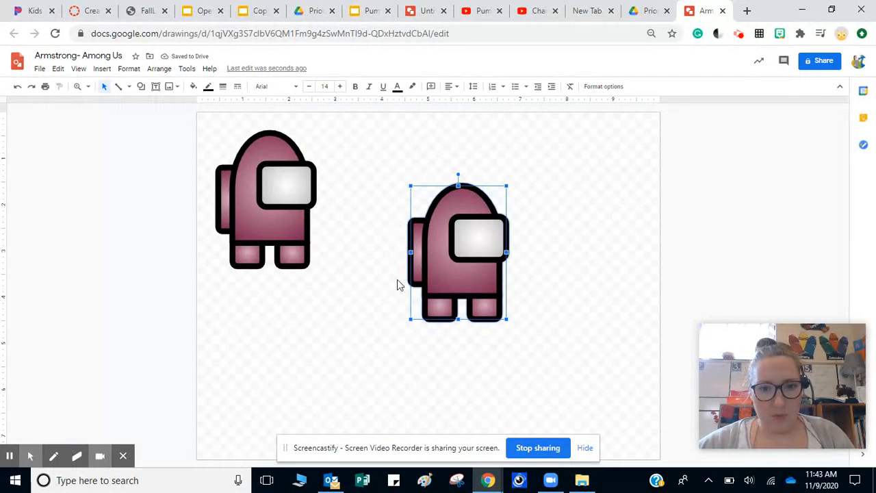
Ungroup the copied character so its parts can be edited separately.
{"action": "right_click", "coordinate": [445, 252]}
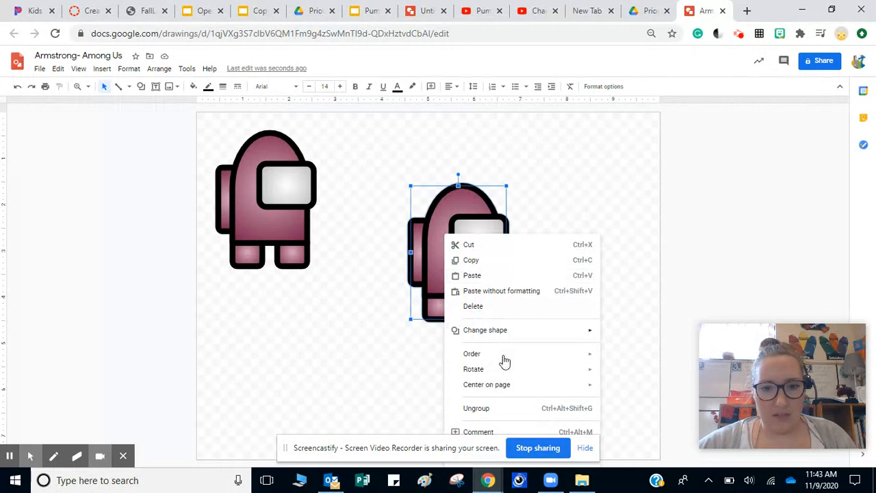
{"action": "left_click", "coordinate": [477, 408]}
{"action": "left_click", "coordinate": [569, 216]}
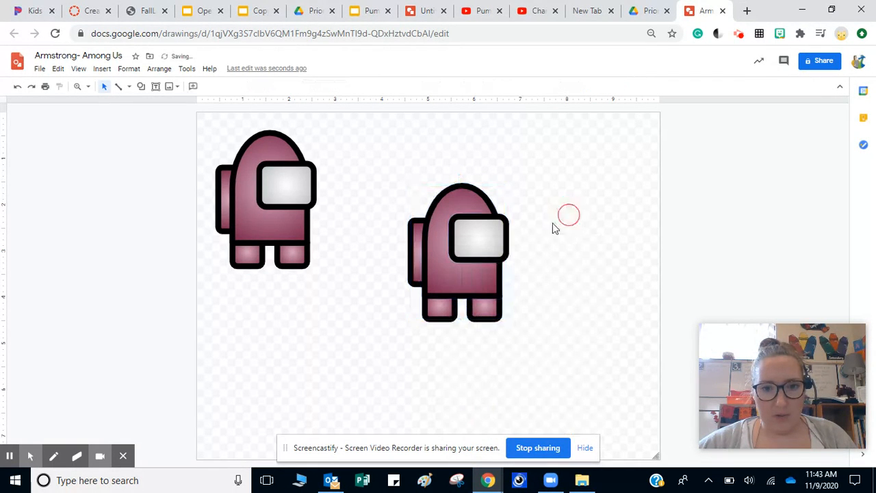
Fill the copied character's body and backpack with the preset dark green radial gradient.
{"action": "left_click", "coordinate": [451, 280]}
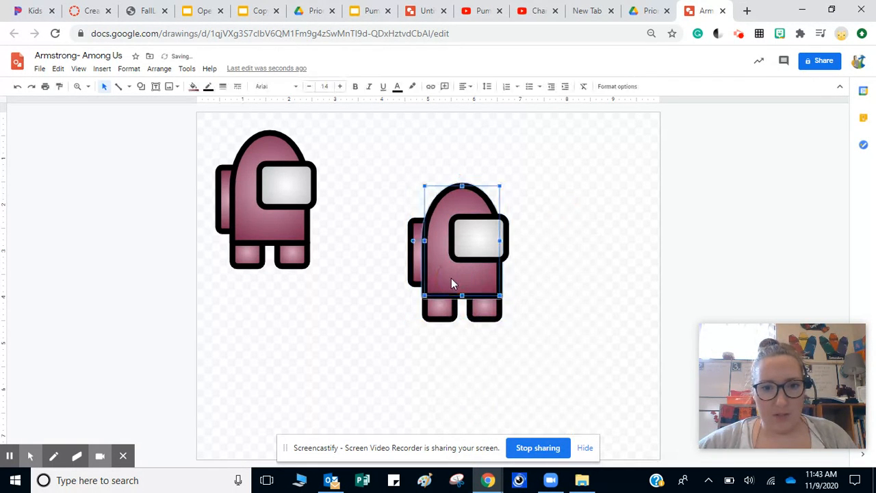
{"action": "left_click", "coordinate": [194, 88]}
{"action": "left_click", "coordinate": [234, 185]}
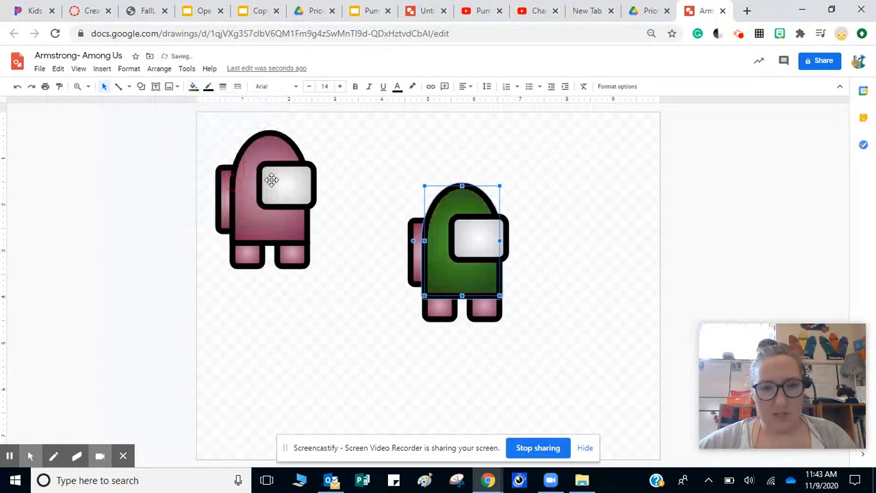
{"action": "left_click", "coordinate": [412, 231]}
{"action": "left_click", "coordinate": [193, 87]}
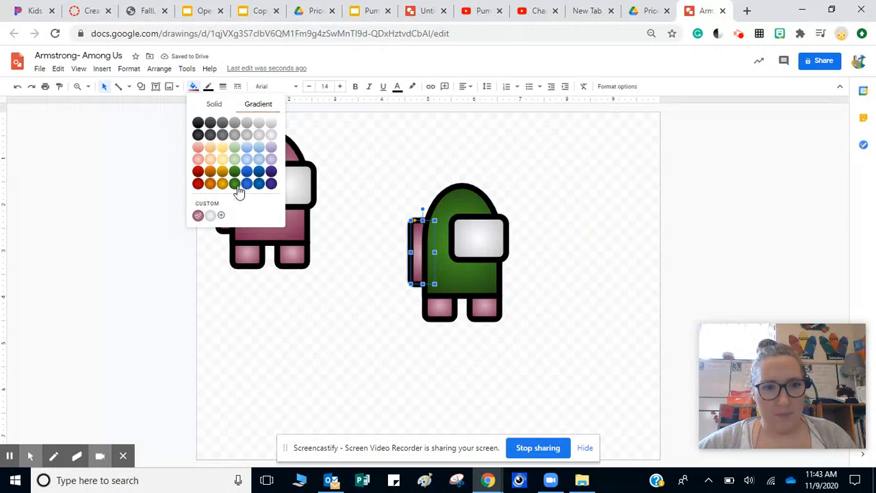
{"action": "left_click", "coordinate": [237, 187]}
{"action": "left_click", "coordinate": [431, 342]}
Fill both legs of the copied character with the same dark green radial gradient.
{"action": "left_click", "coordinate": [438, 306]}
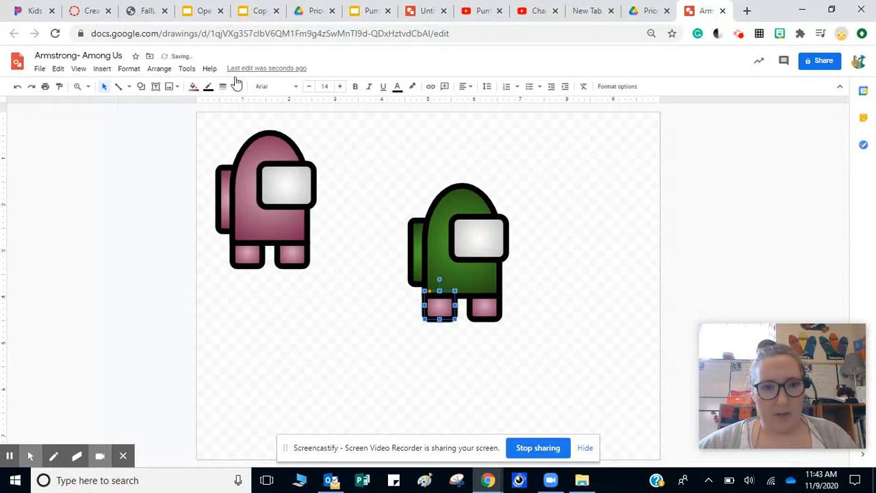
{"action": "left_click", "coordinate": [194, 87]}
{"action": "left_click", "coordinate": [235, 183]}
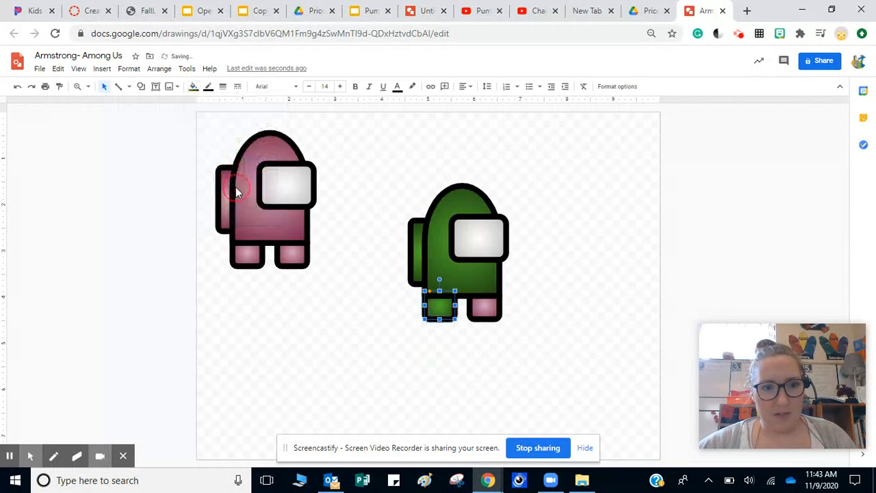
{"action": "left_click", "coordinate": [486, 311]}
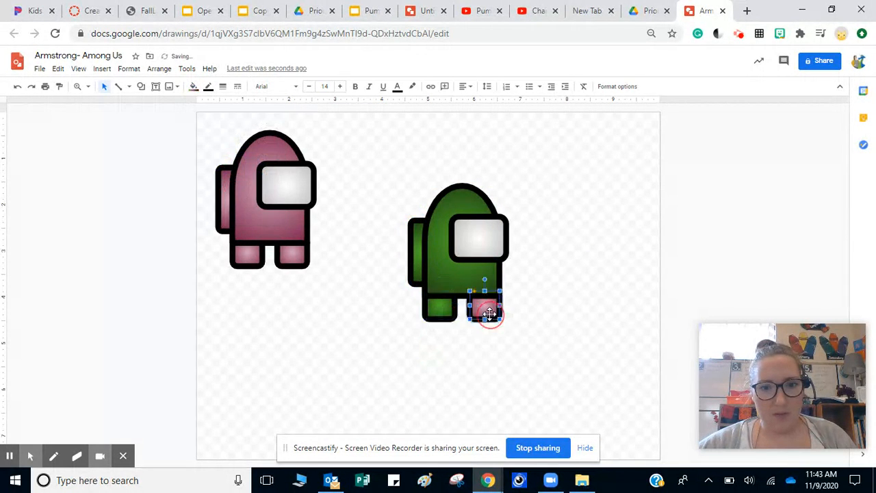
{"action": "left_click", "coordinate": [195, 90]}
{"action": "left_click", "coordinate": [235, 184]}
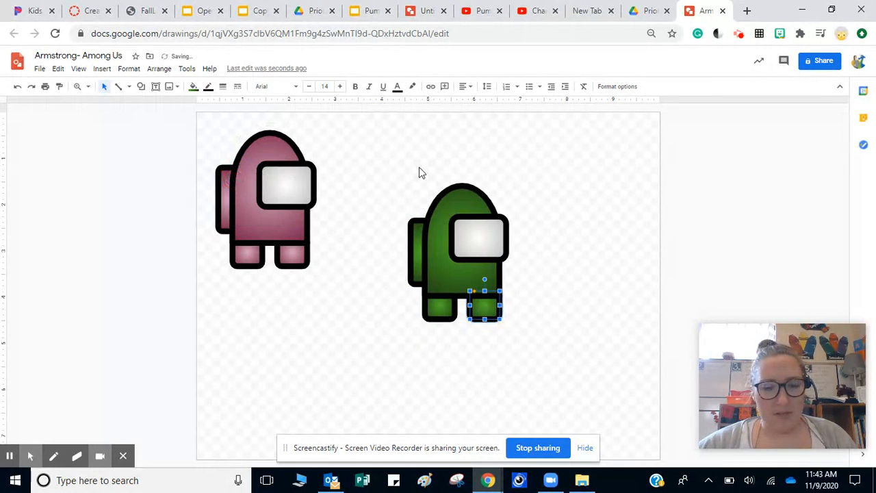
{"action": "left_click", "coordinate": [419, 168]}
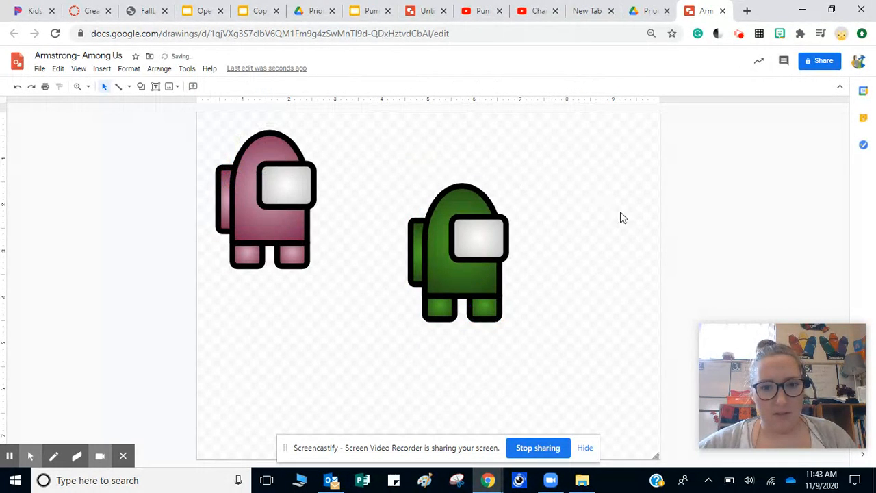
Draw a rectangle spanning nearly the full page width, from just below the green character's feet to the page's lower edge.
{"action": "left_click", "coordinate": [140, 87]}
{"action": "mouse_move", "coordinate": [161, 104]}
{"action": "left_click", "coordinate": [219, 108]}
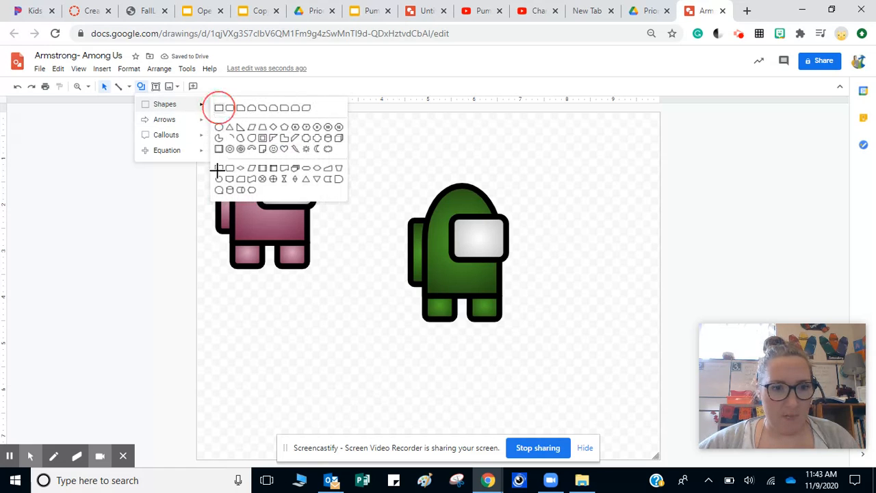
{"action": "left_click_drag", "start_coordinate": [199, 313], "coordinate": [729, 473]}
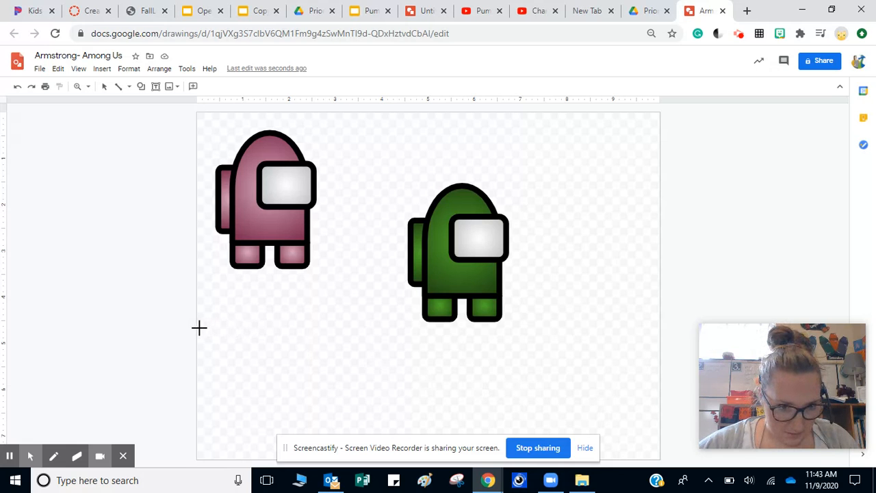
{"action": "left_click_drag", "start_coordinate": [198, 328], "coordinate": [653, 456]}
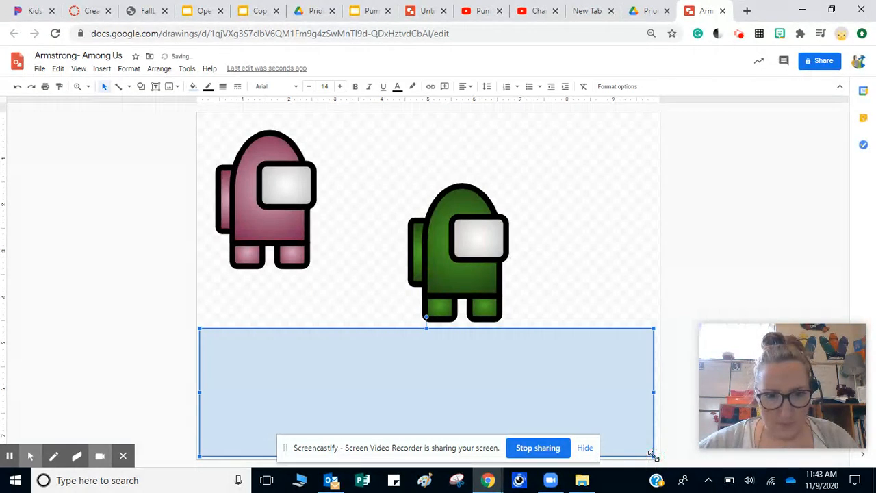
Fill the wide rectangle with solid black and send it to the back to serve as the ground.
{"action": "left_click", "coordinate": [193, 86]}
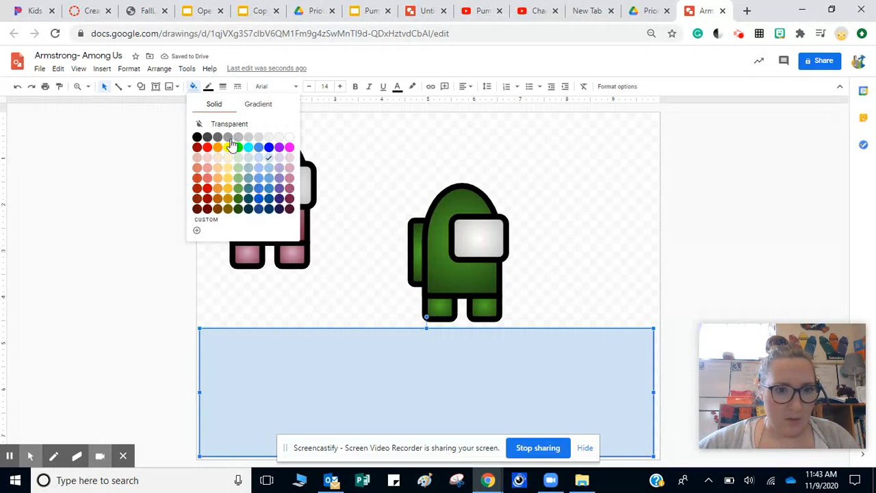
{"action": "left_click", "coordinate": [197, 137]}
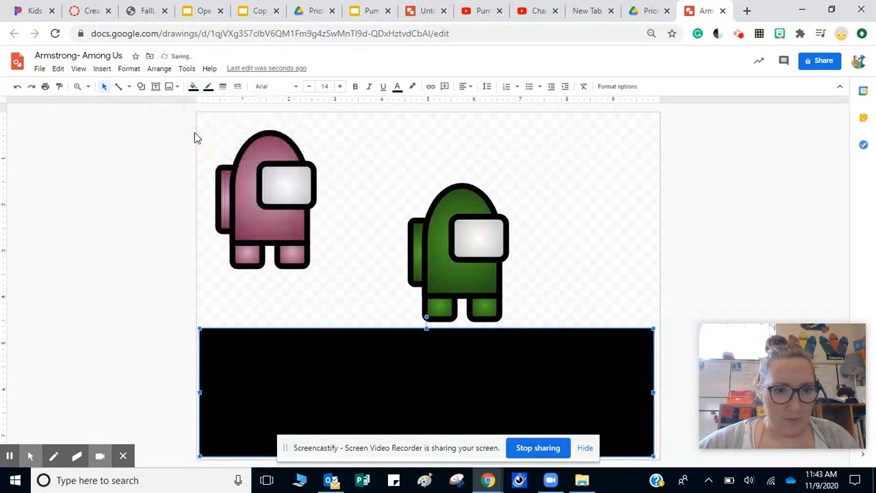
{"action": "right_click", "coordinate": [522, 382]}
{"action": "mouse_move", "coordinate": [555, 271]}
{"action": "left_click", "coordinate": [715, 317]}
Select all parts of the green character and move it right and down so its feet overlap the black ground's upper edge.
{"action": "left_click_drag", "start_coordinate": [391, 154], "coordinate": [534, 339]}
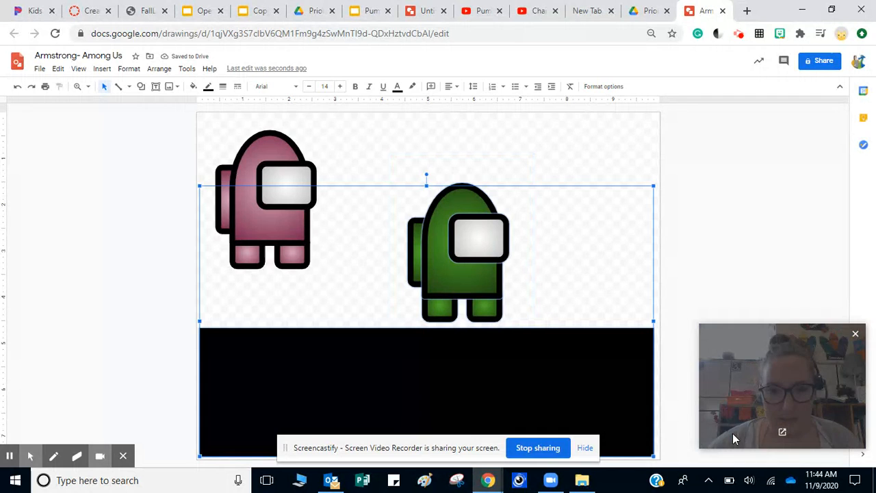
{"action": "left_click", "coordinate": [422, 183]}
{"action": "left_click_drag", "start_coordinate": [399, 182], "coordinate": [532, 320]}
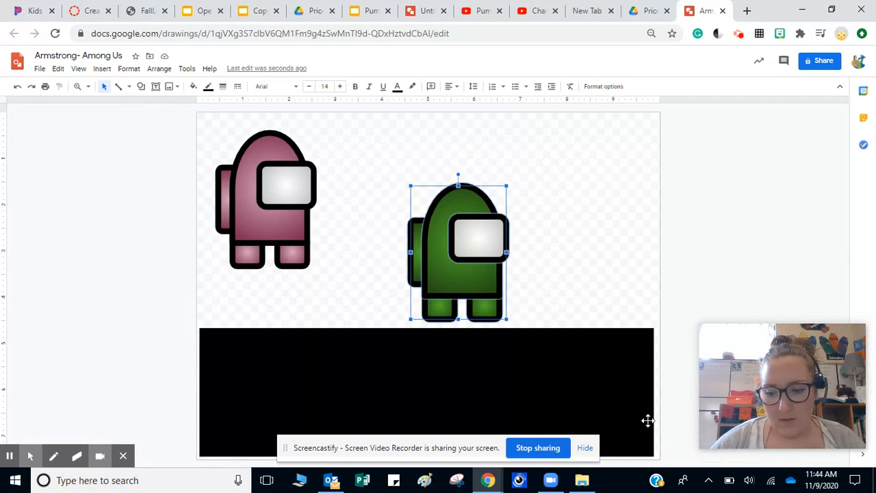
{"action": "key", "text": "Right"}
{"action": "key", "text": "Right"}
{"action": "key", "text": "Right"}
{"action": "key", "text": "Right"}
{"action": "key", "text": "Right"}
{"action": "key", "text": "Right"}
{"action": "key", "text": "Right"}
{"action": "key", "text": "Right"}
{"action": "key", "text": "Right"}
{"action": "key", "text": "Right"}
{"action": "key", "text": "Down"}
{"action": "key", "text": "Down"}
{"action": "key", "text": "Down"}
{"action": "key", "text": "Down"}
{"action": "key", "text": "Down"}
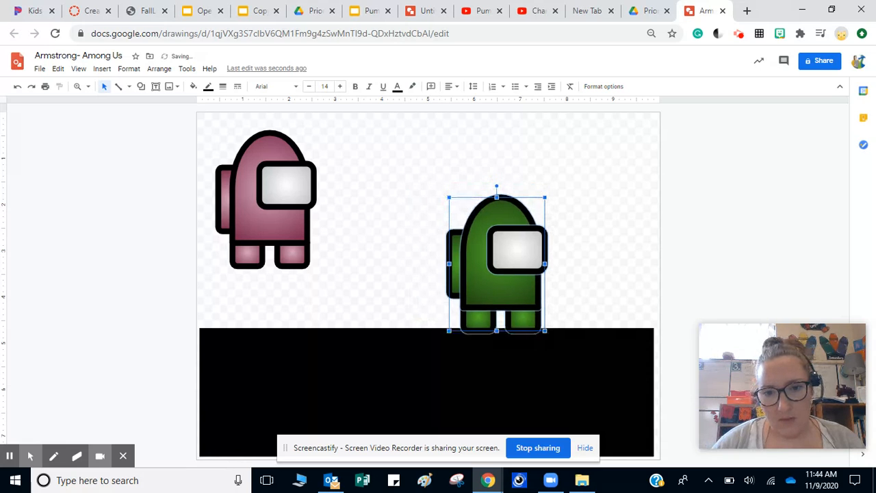
{"action": "key", "text": "Down"}
{"action": "key", "text": "Down"}
{"action": "key", "text": "Right"}
{"action": "key", "text": "Right"}
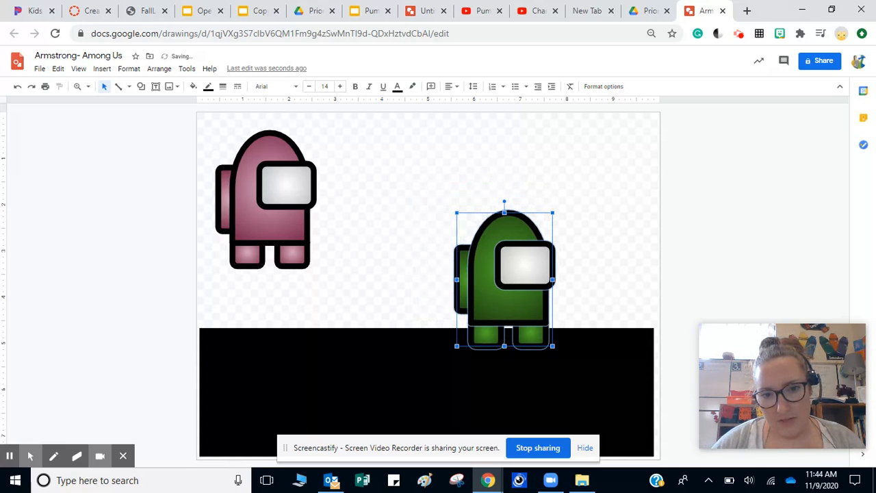
{"action": "key", "text": "Up"}
{"action": "key", "text": "Up"}
{"action": "key", "text": "Escape"}
Move the magenta character beside the green one, on its left, with its feet overlapping the black ground.
{"action": "left_click_drag", "start_coordinate": [269, 204], "coordinate": [363, 287]}
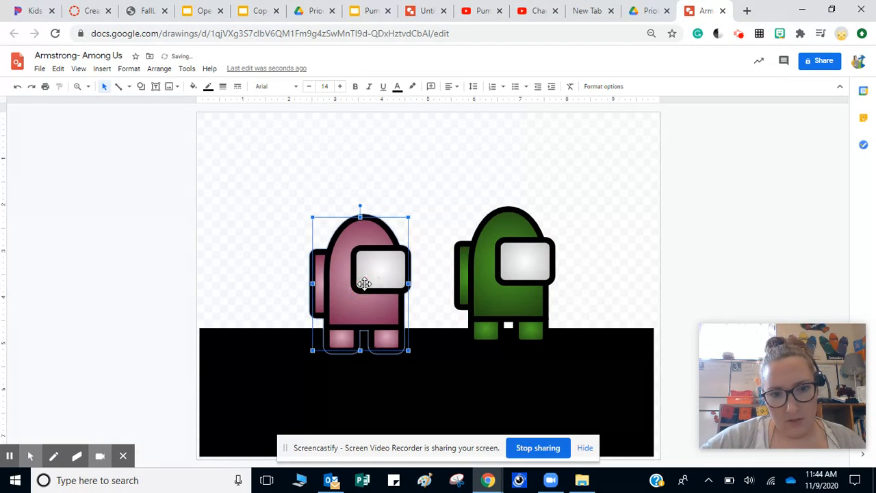
{"action": "left_click", "coordinate": [709, 264]}
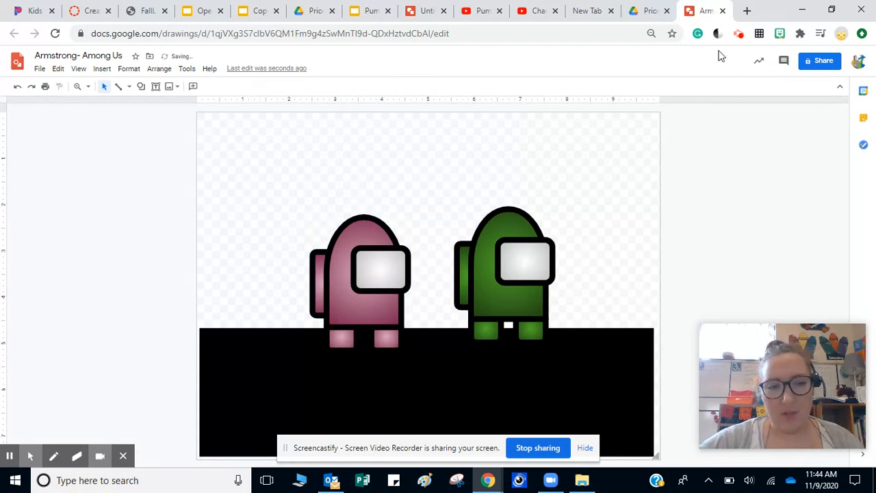
Download the finished drawing as a JPEG image (.jpg).
{"action": "left_click", "coordinate": [41, 71]}
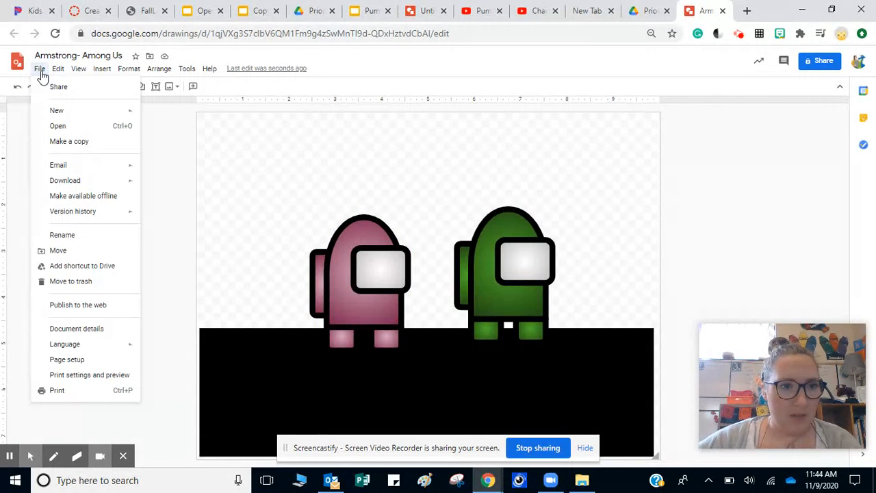
{"action": "mouse_move", "coordinate": [49, 185]}
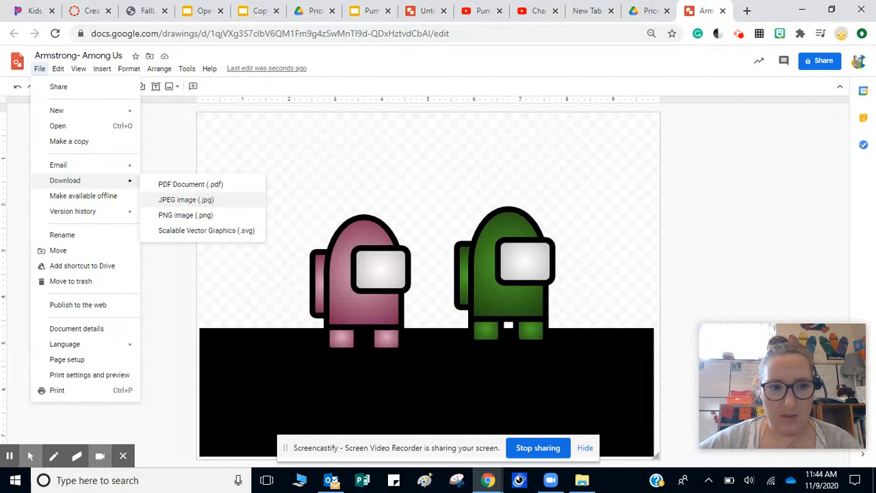
{"action": "left_click", "coordinate": [175, 202]}
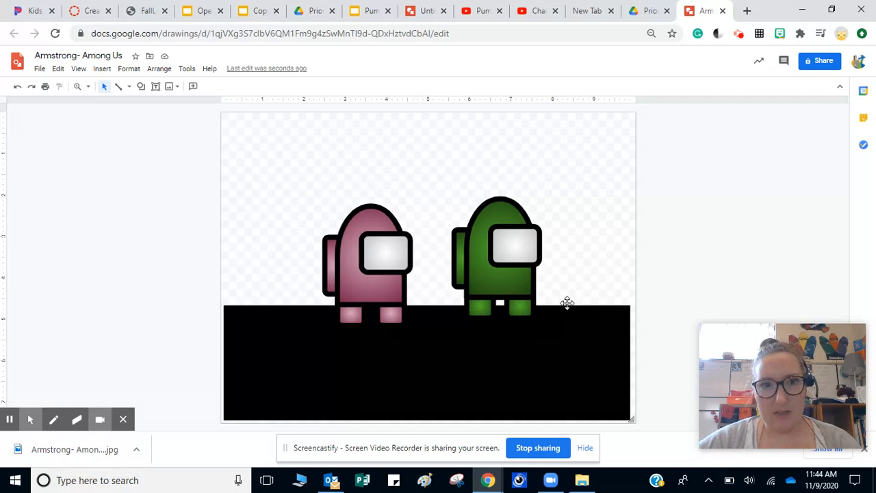
{"action": "mouse_move", "coordinate": [801, 342]}
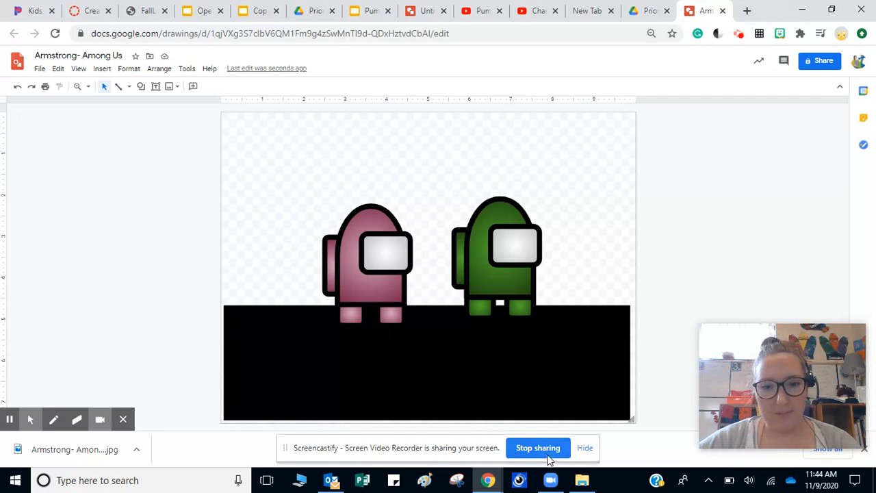